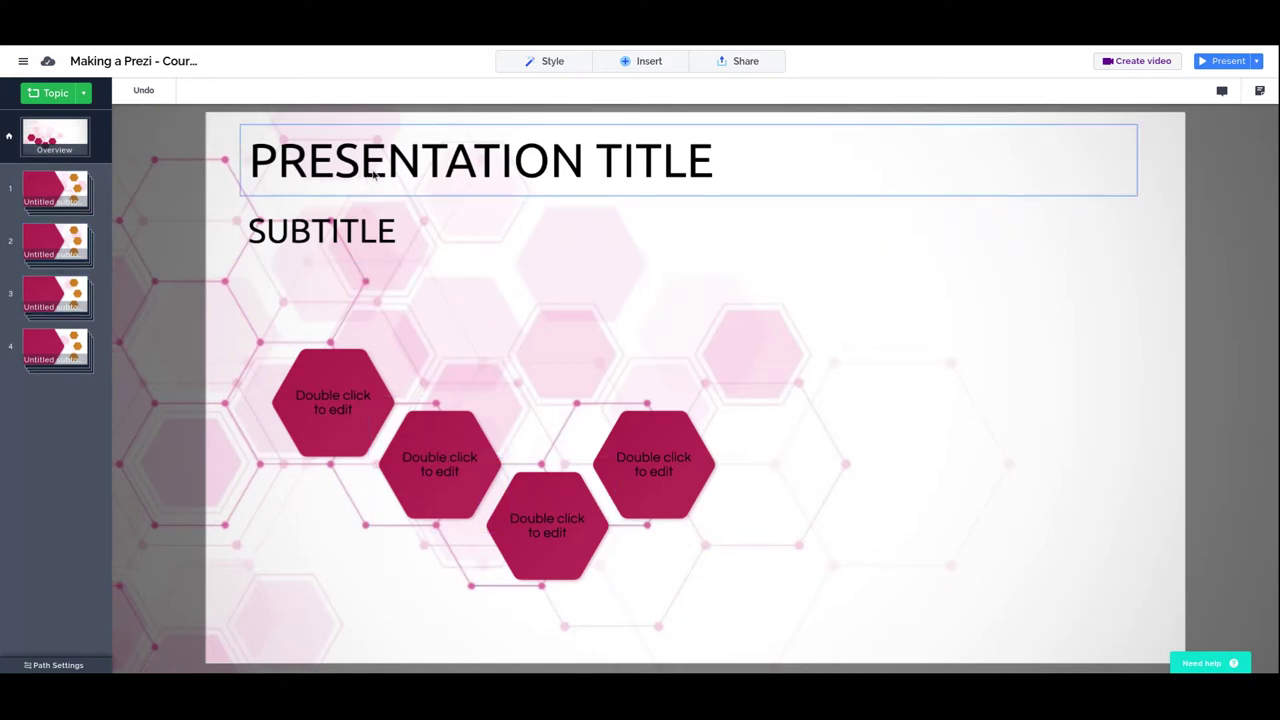
Open the Style menu in the top toolbar for background, layout, colour and text options
click(549, 62)
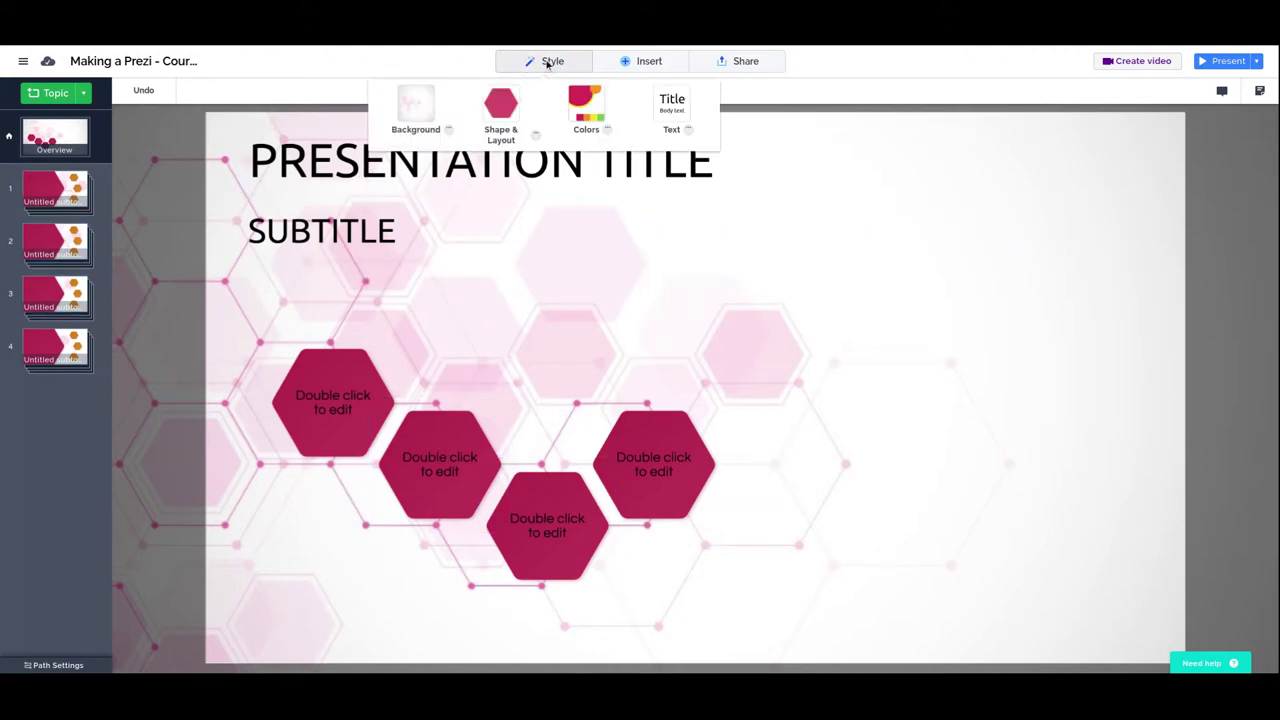
Show the Text style settings and select the title and subtitle boxes on the slide
click(689, 133)
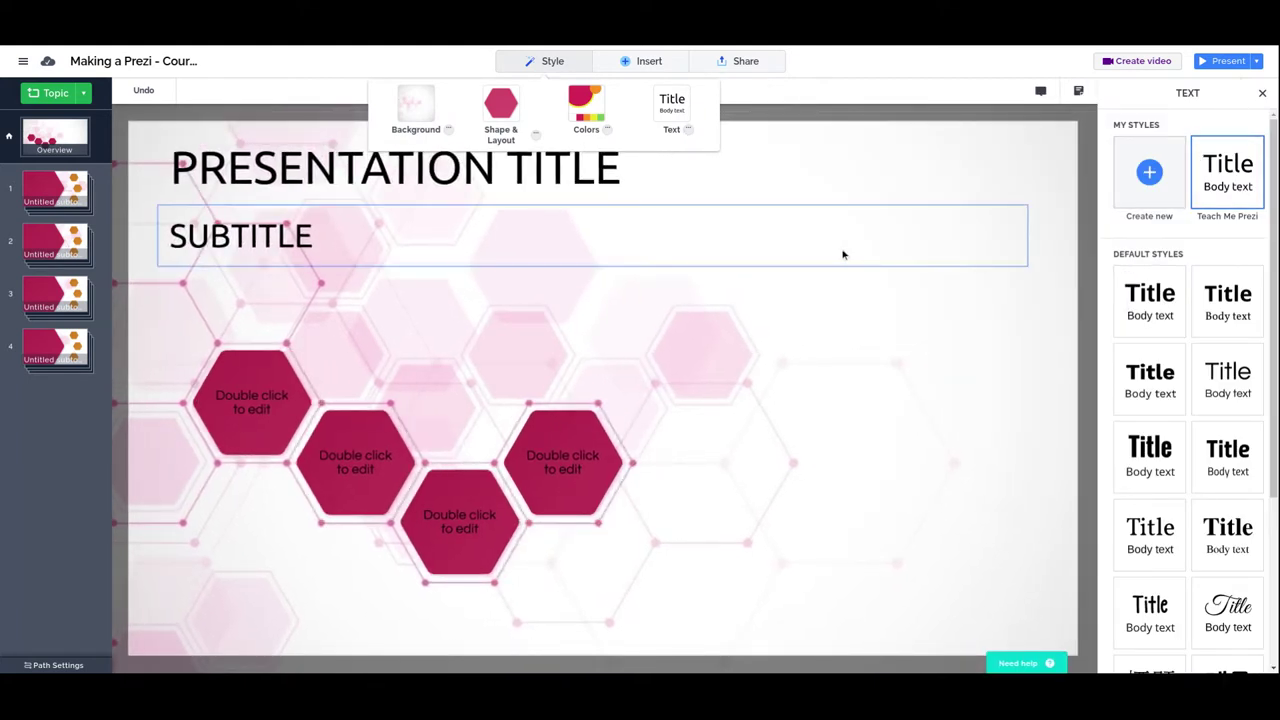
click(843, 250)
click(832, 193)
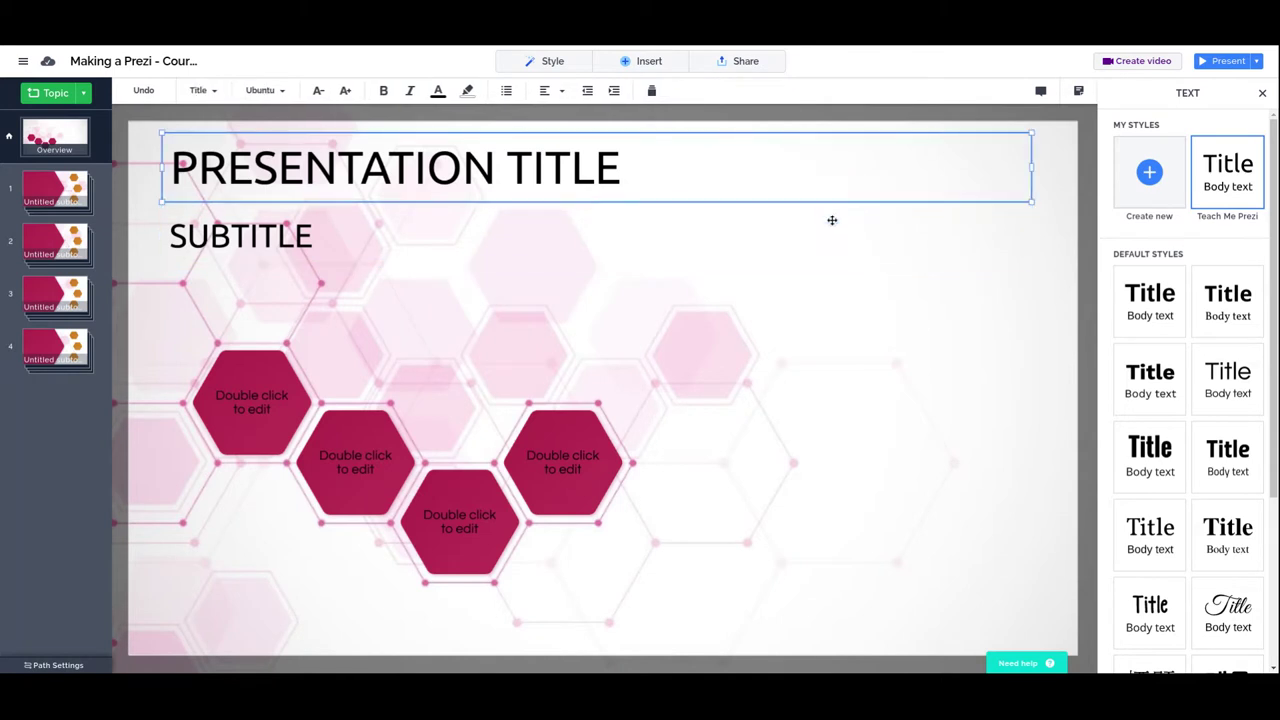
click(820, 234)
click(755, 189)
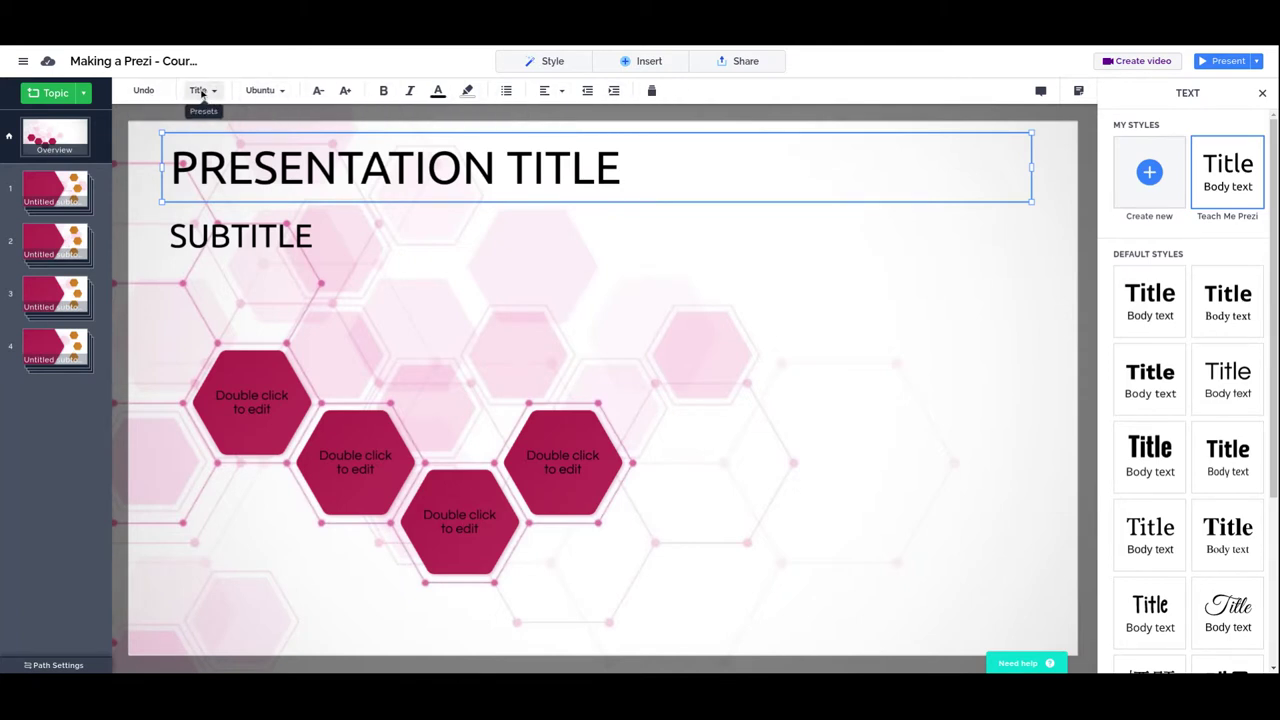
click(298, 238)
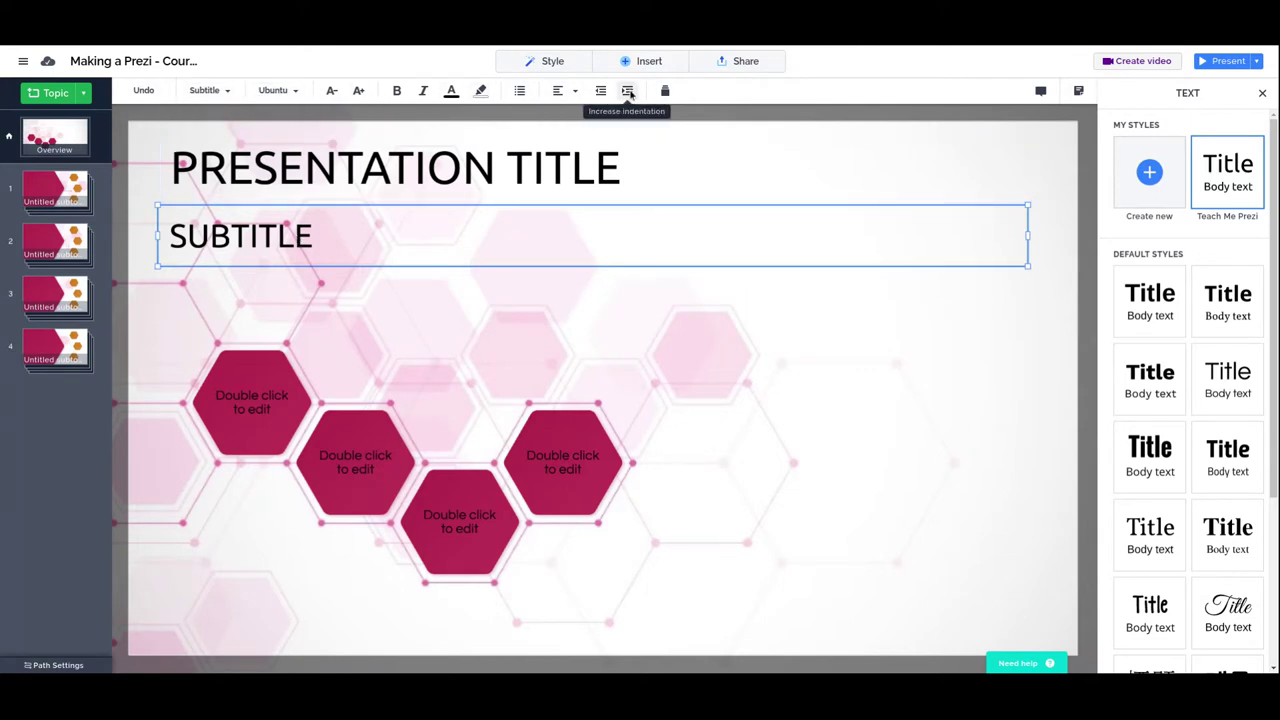
click(562, 457)
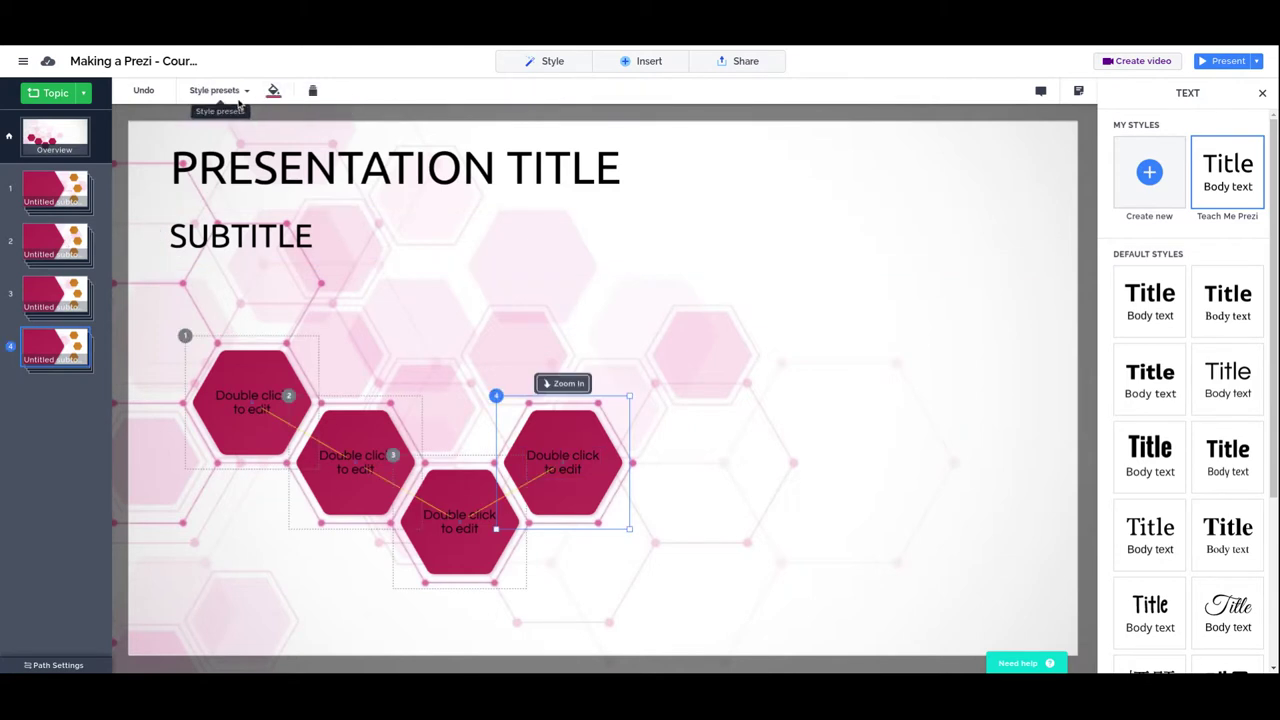
click(282, 172)
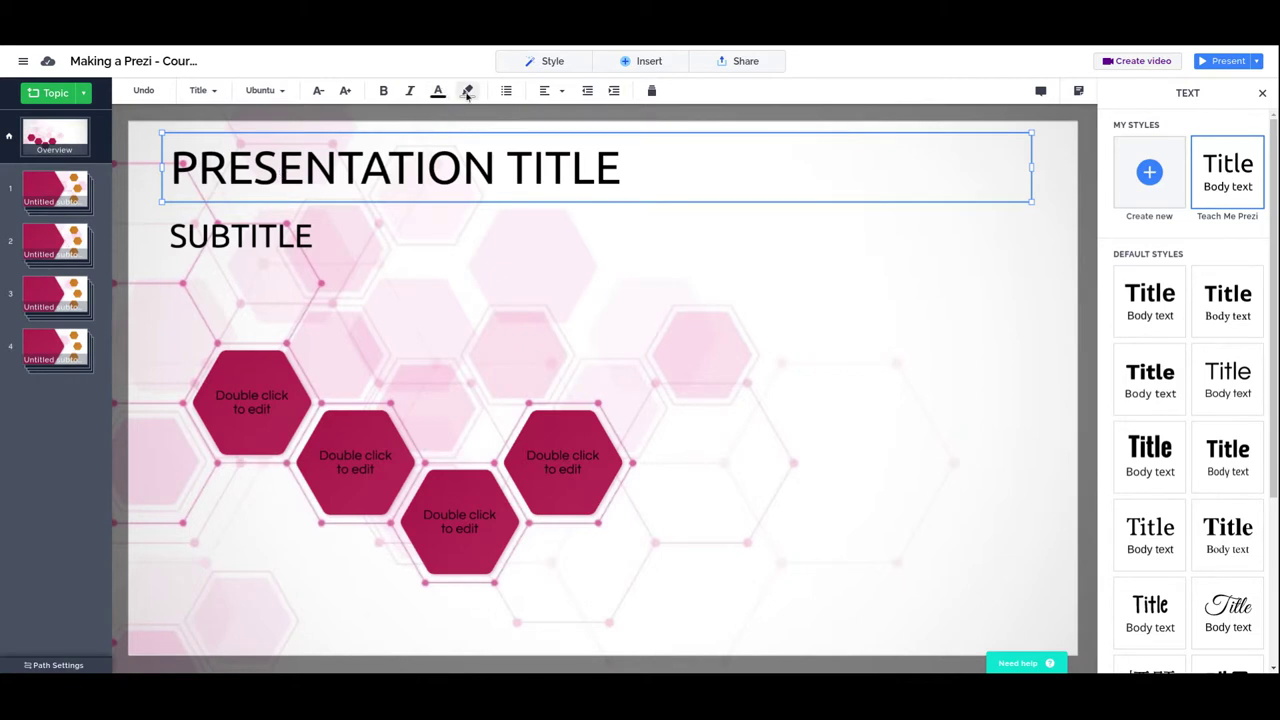
right_click(402, 177)
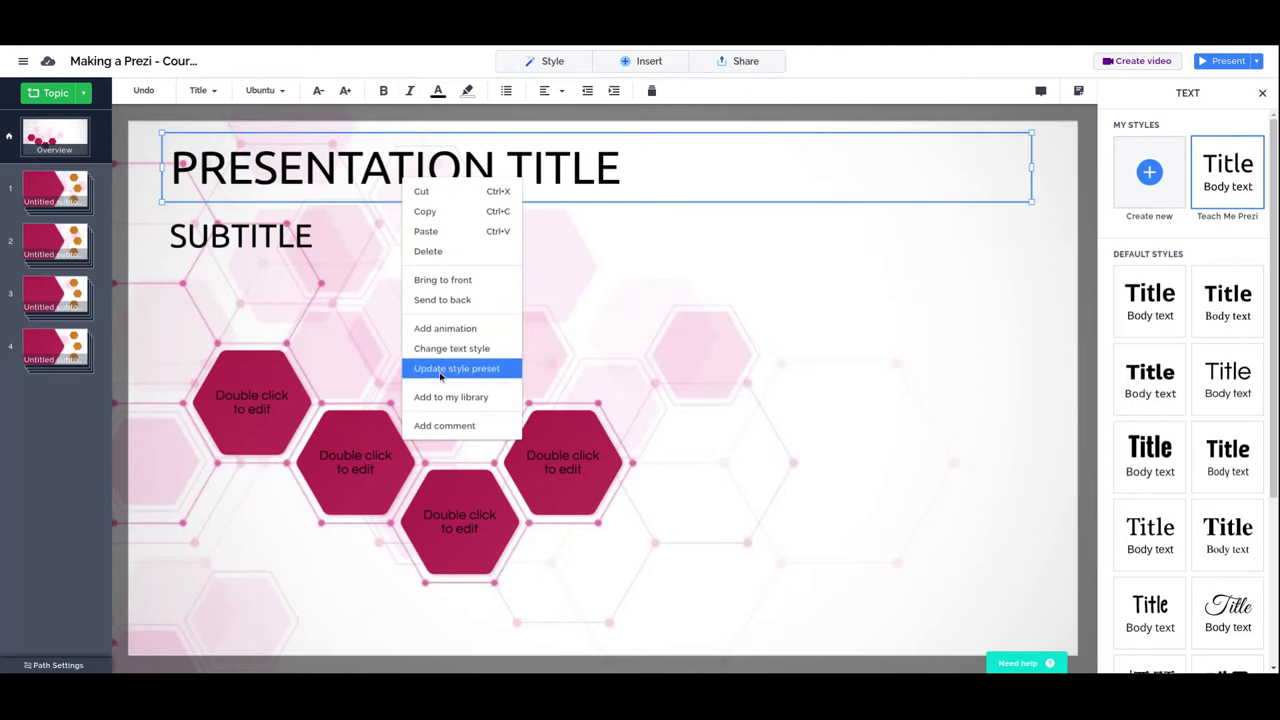
click(438, 188)
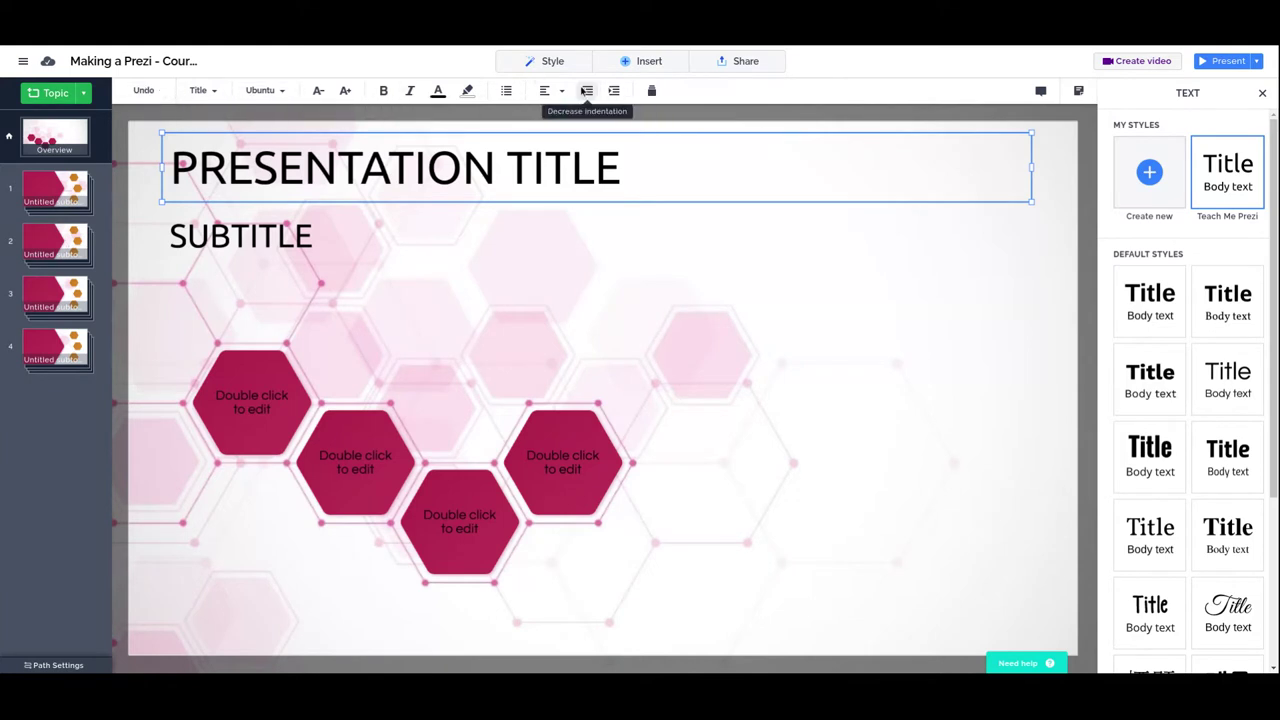
click(219, 92)
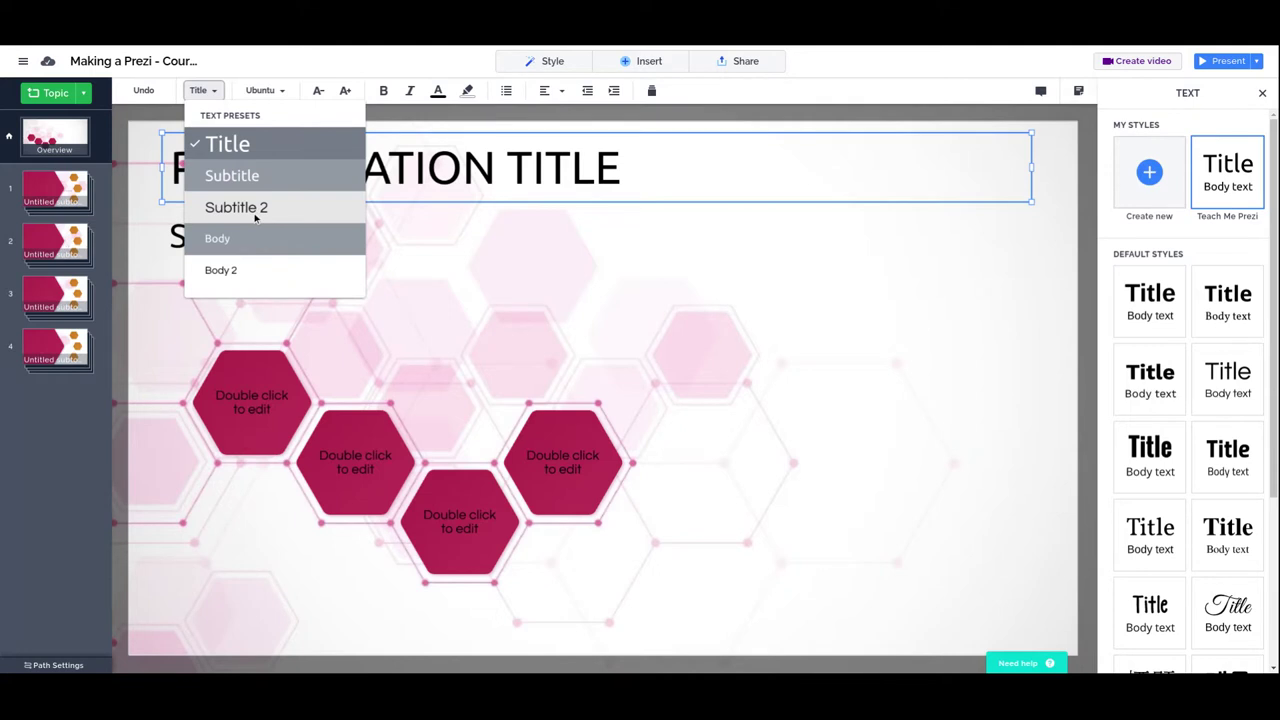
Change the presentation title's font from Ubuntu to Questrial
click(283, 91)
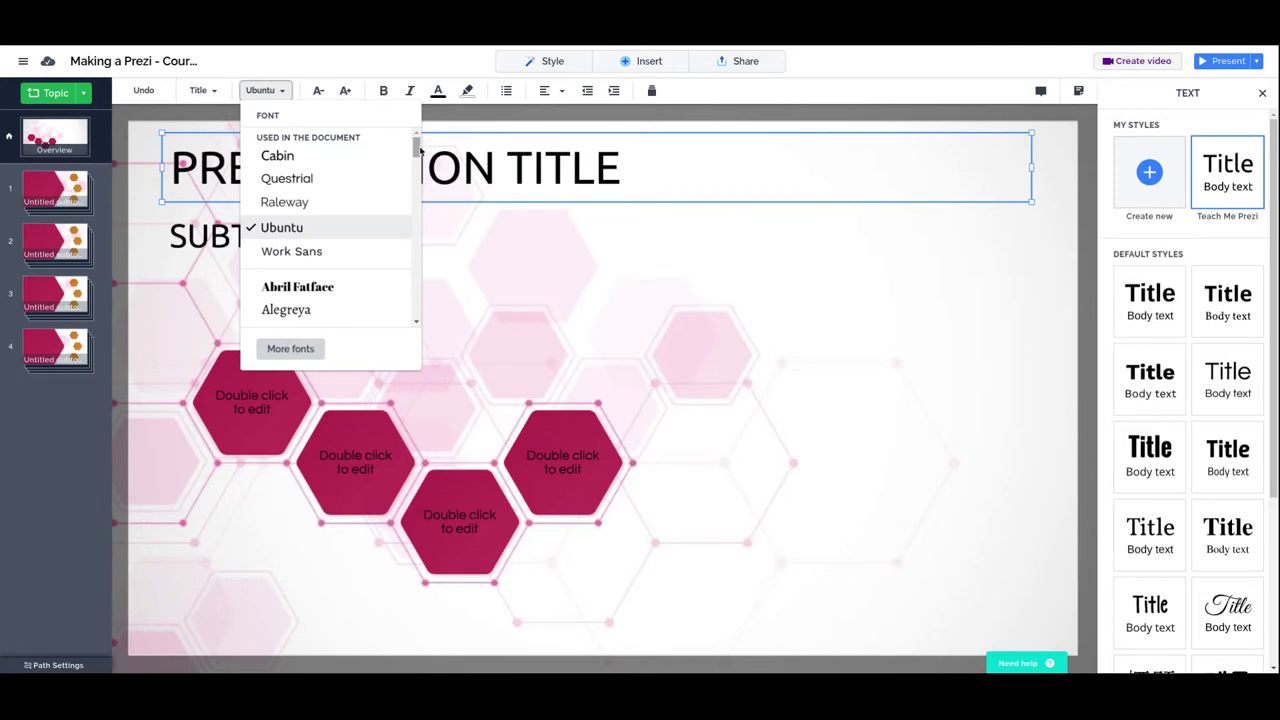
click(305, 180)
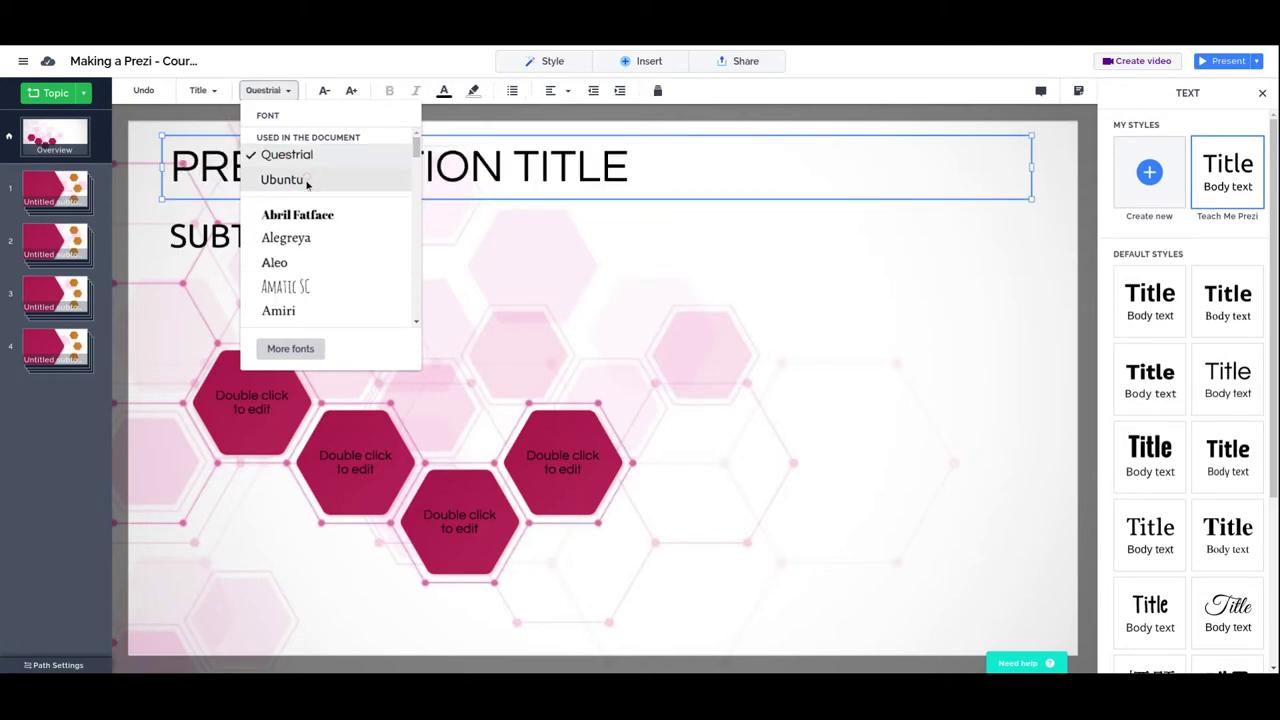
click(723, 229)
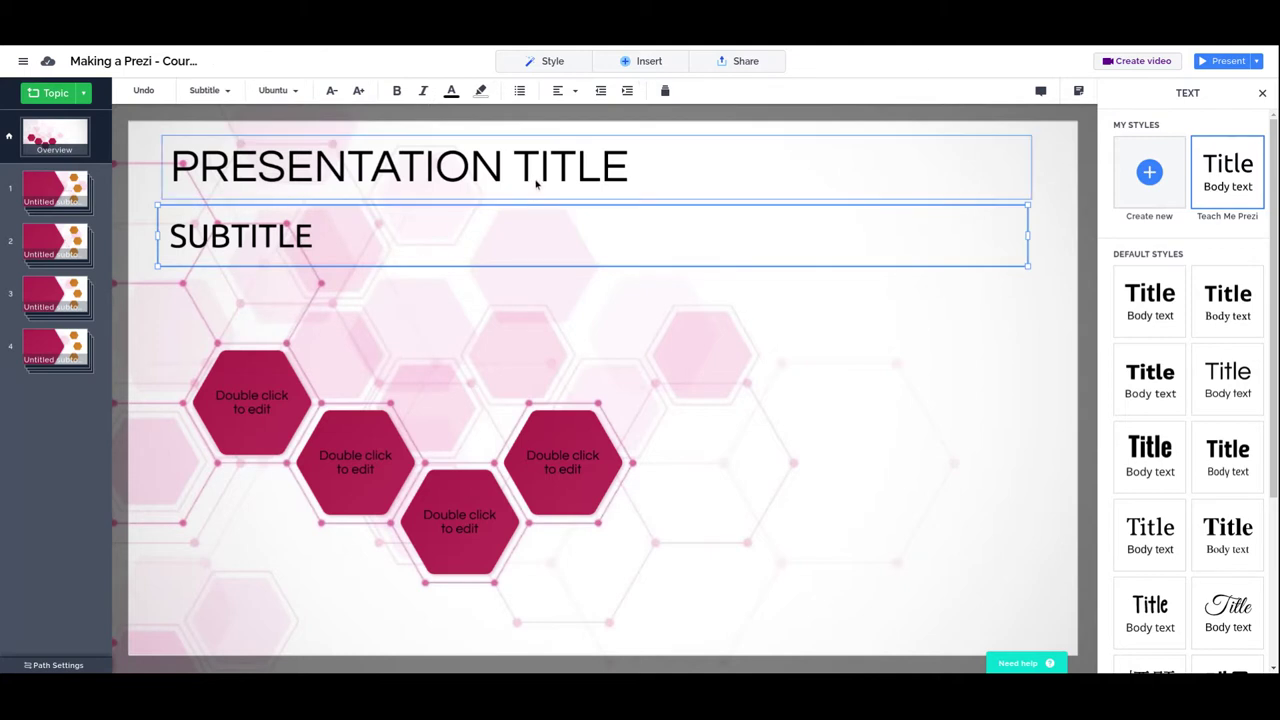
Look through the title's text options and text presets, then return to its font list
right_click(536, 183)
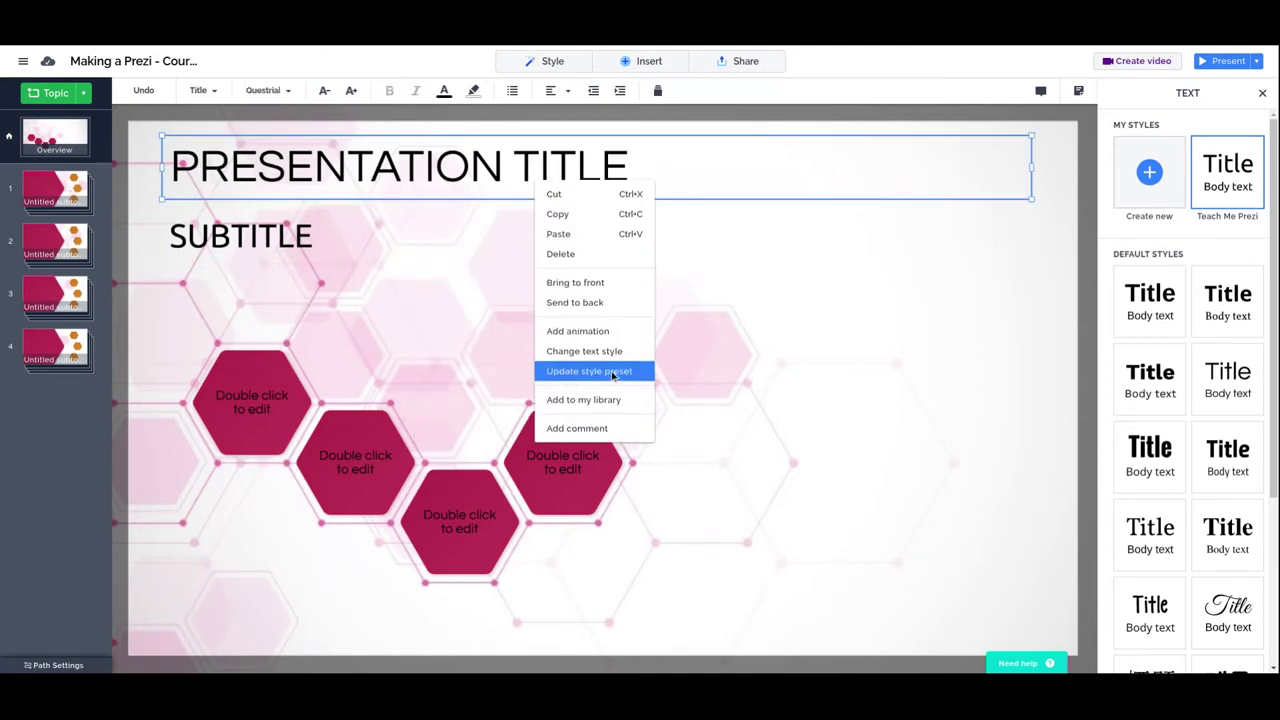
mouse_move(1228, 178)
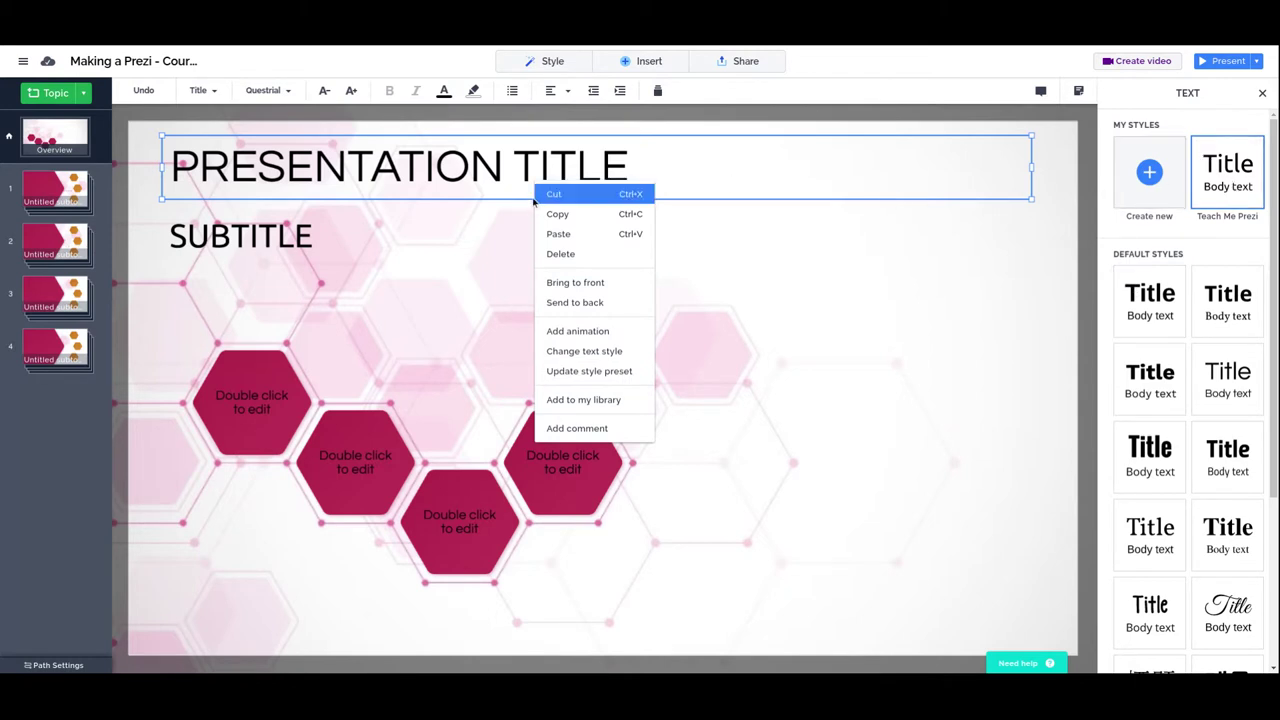
click(210, 94)
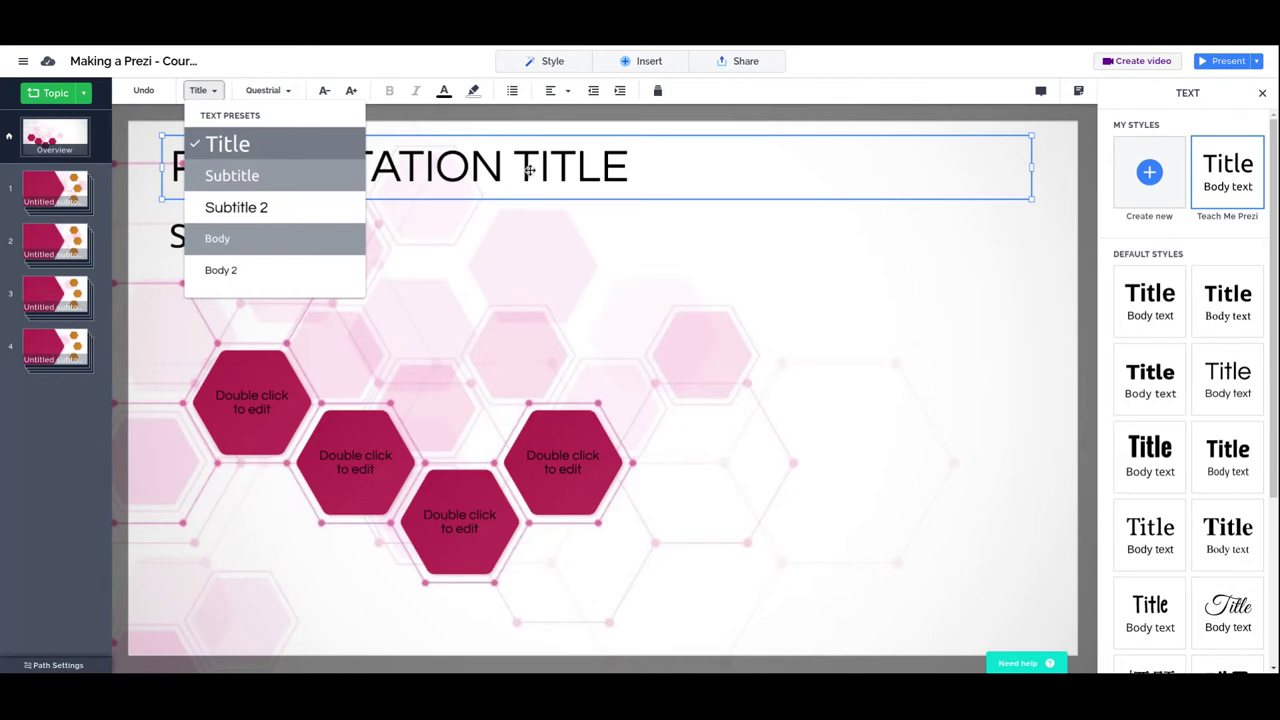
click(726, 123)
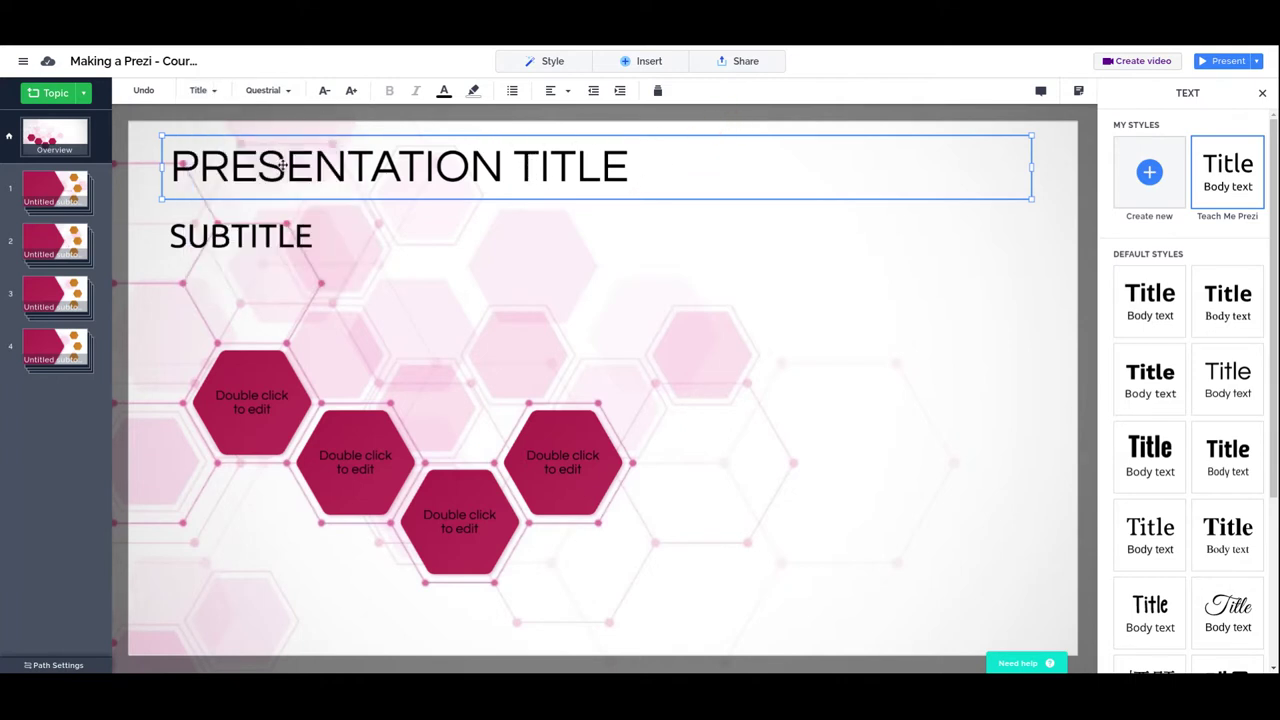
click(266, 91)
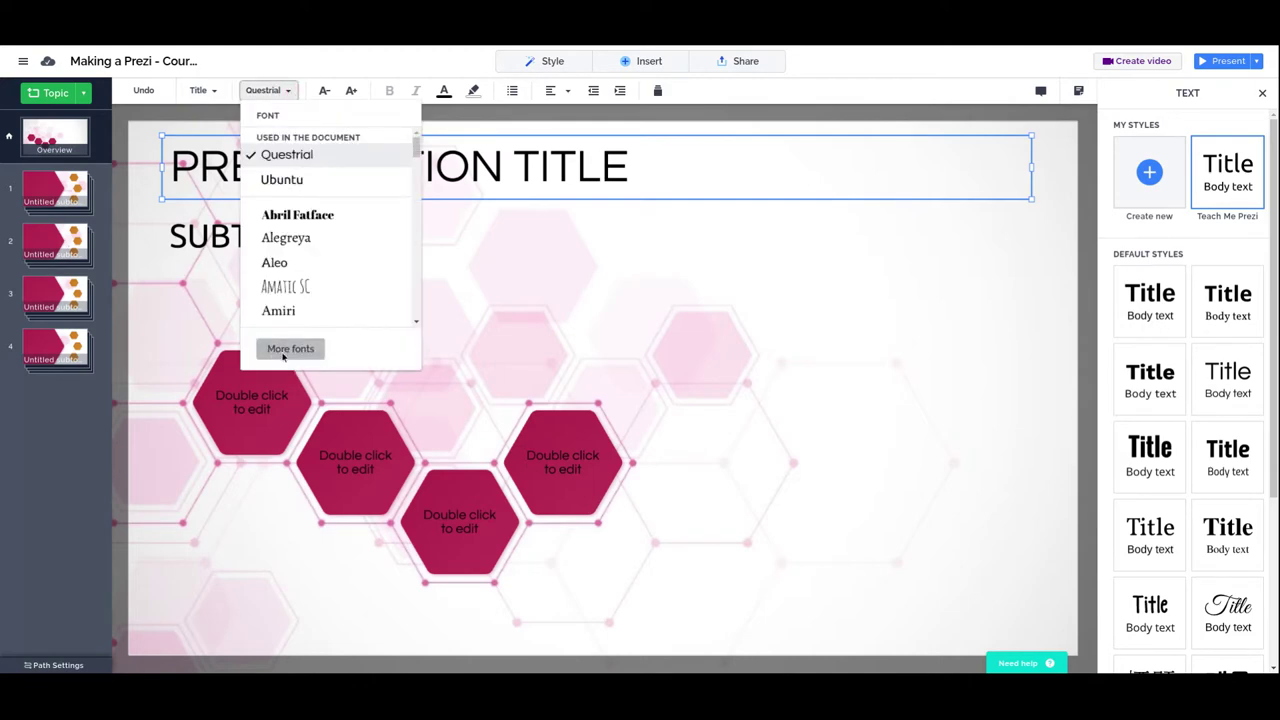
Add Aclonica, Actor and Advent Pro from the full font catalogue to the font list
click(289, 349)
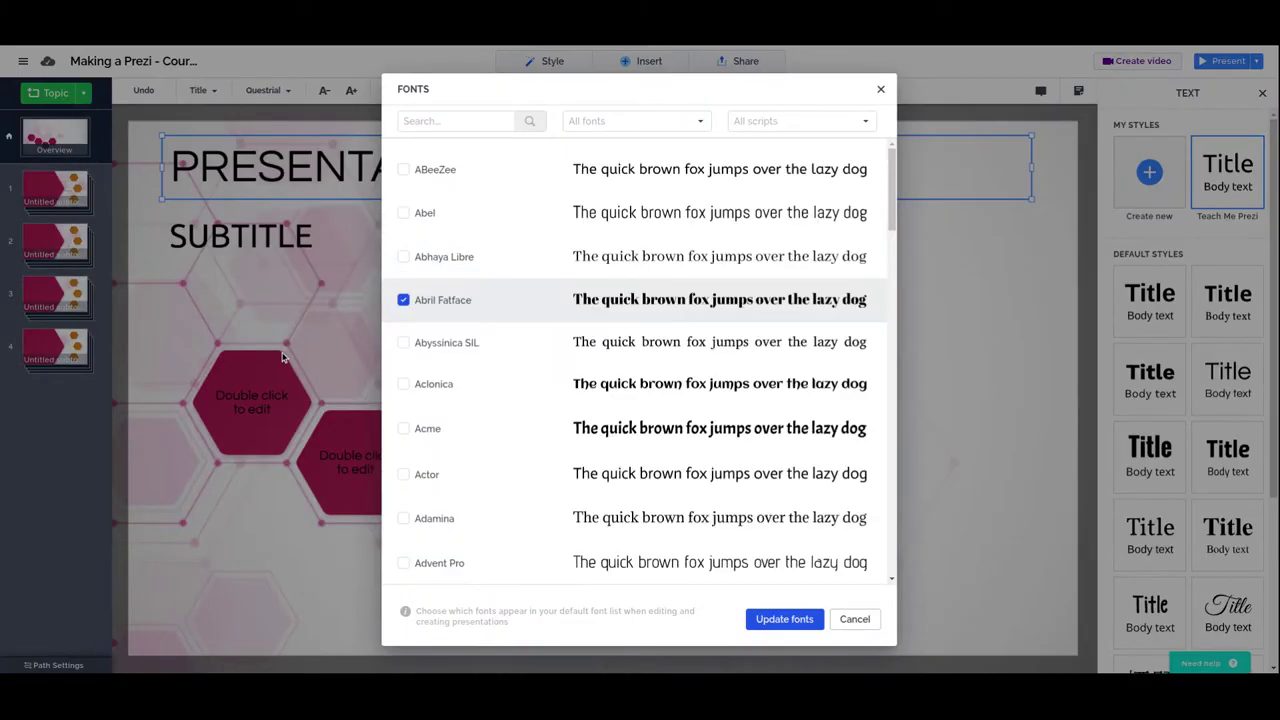
click(476, 122)
click(472, 121)
click(403, 384)
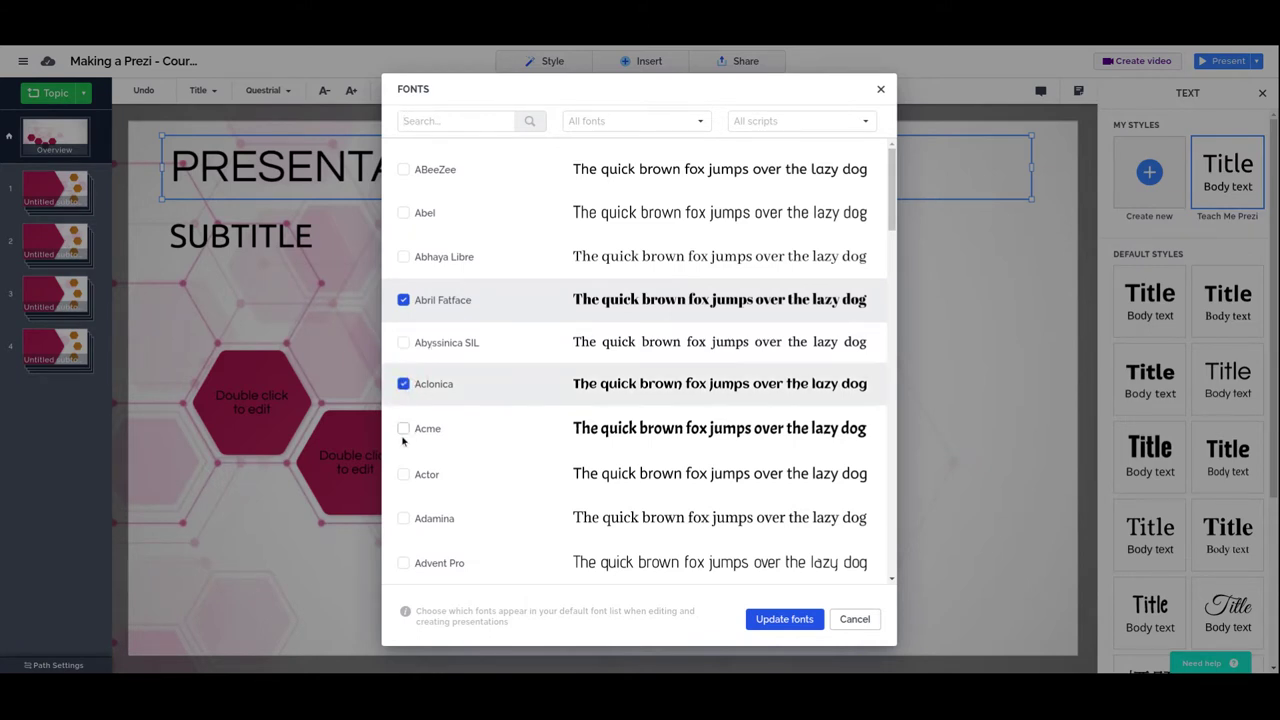
click(403, 474)
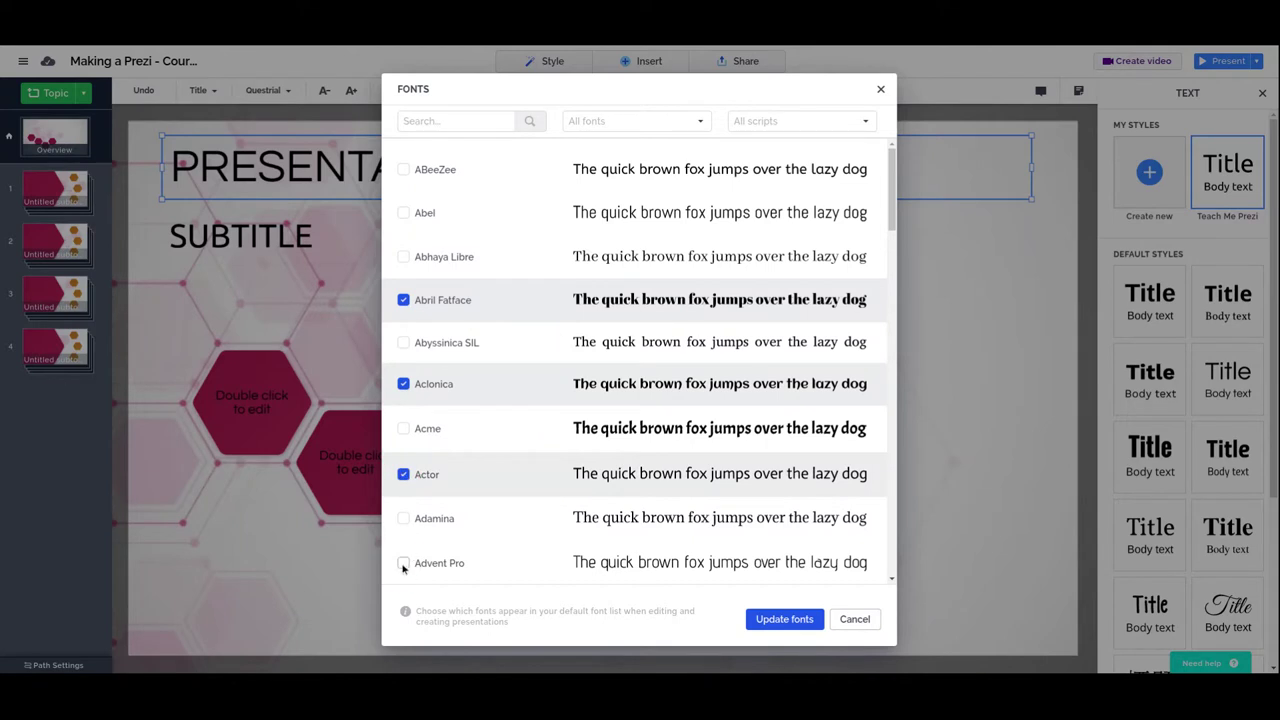
click(403, 563)
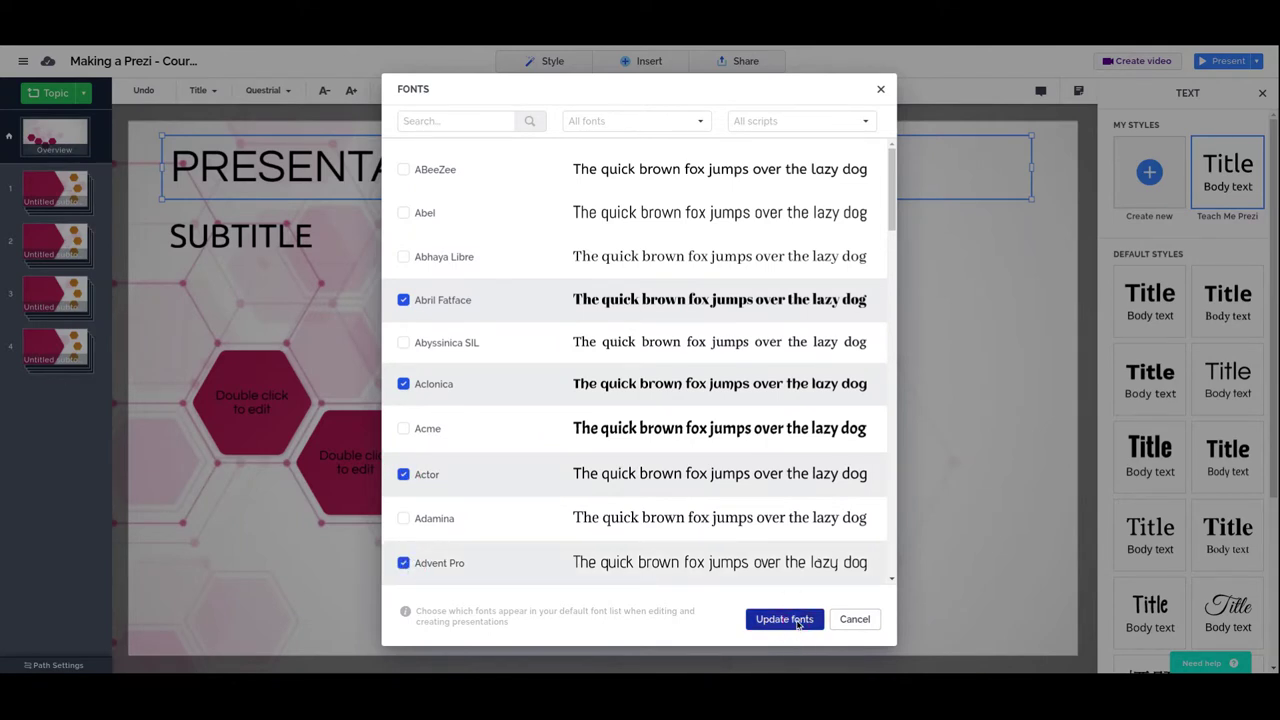
click(785, 619)
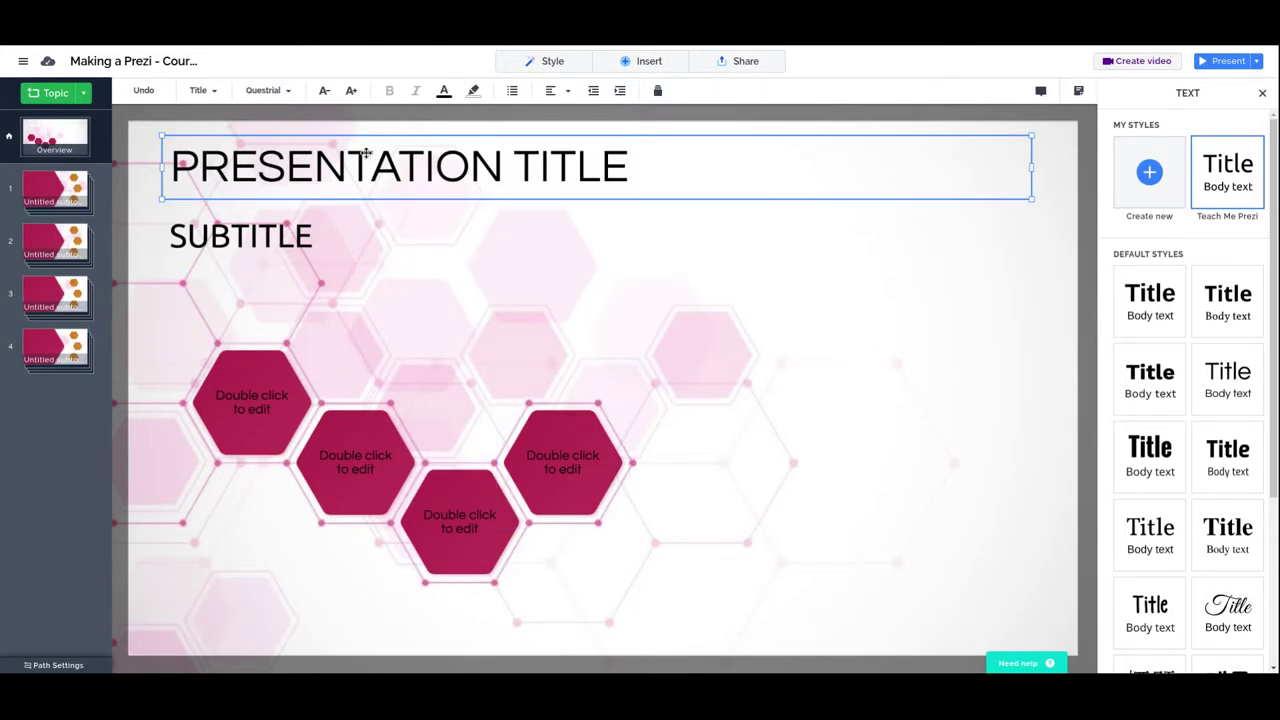
click(287, 92)
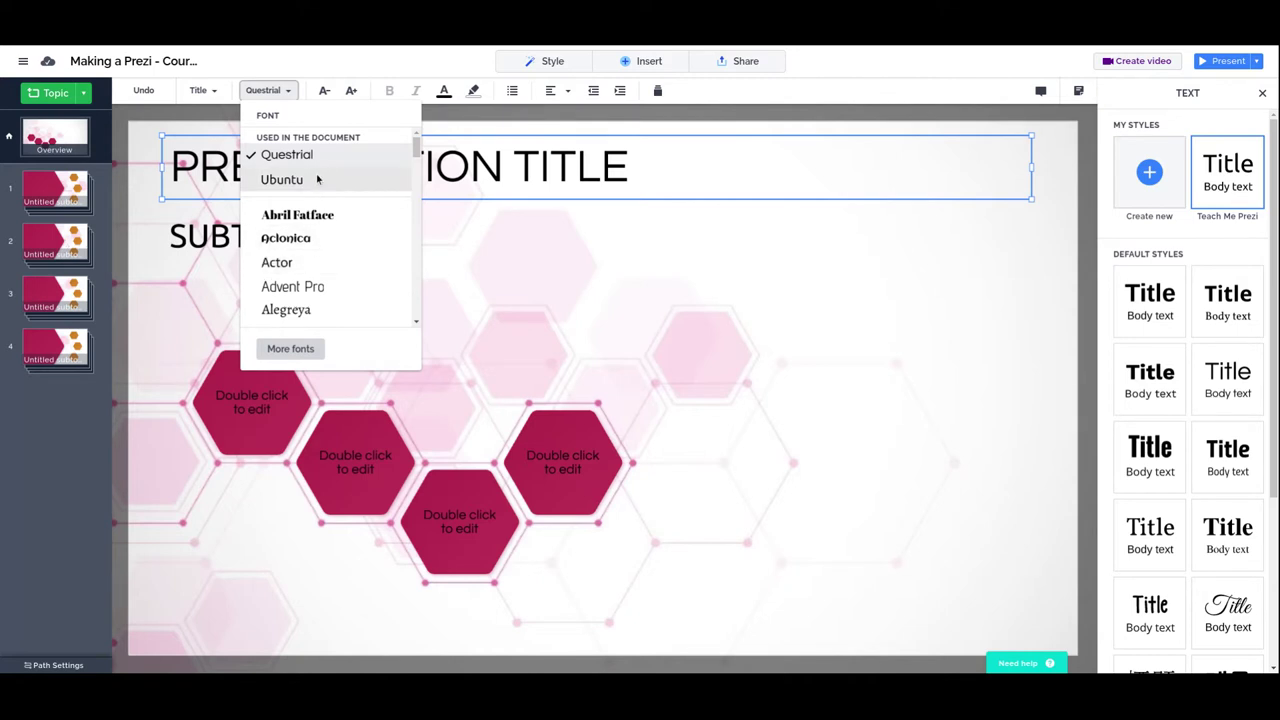
Set the title to Advent Pro, size it down two steps then up two, and bold it
click(320, 287)
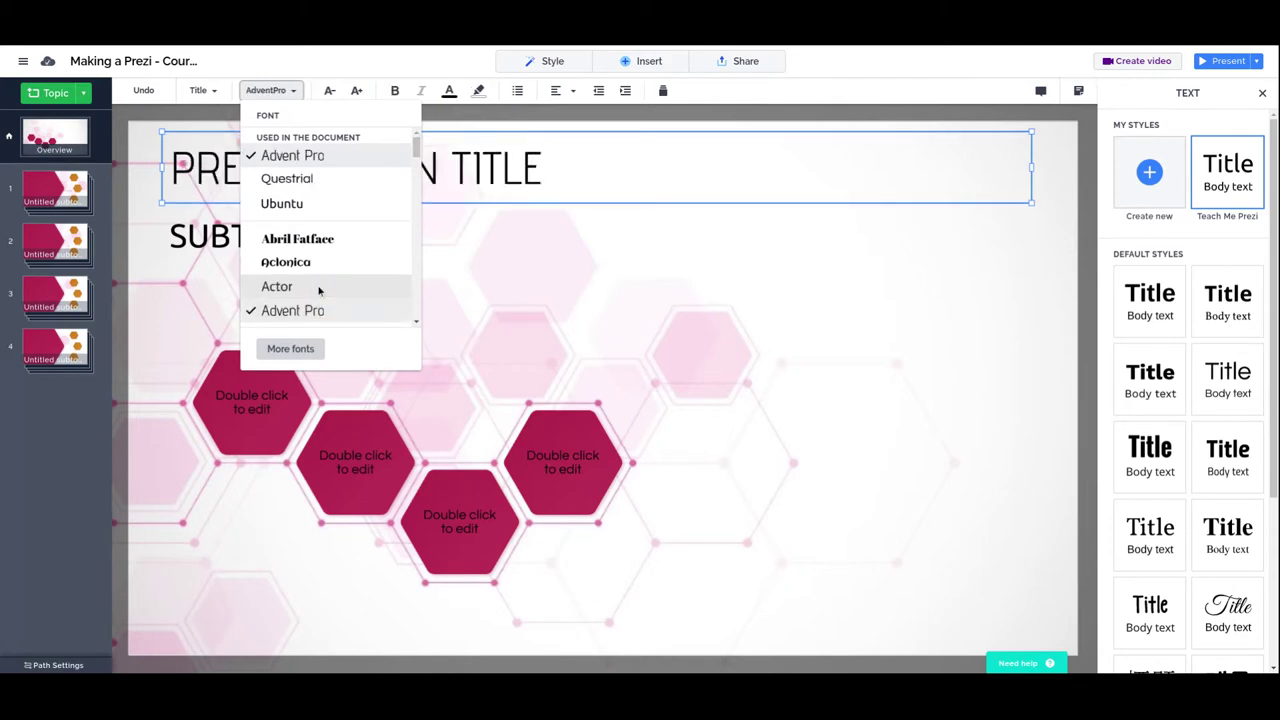
click(333, 92)
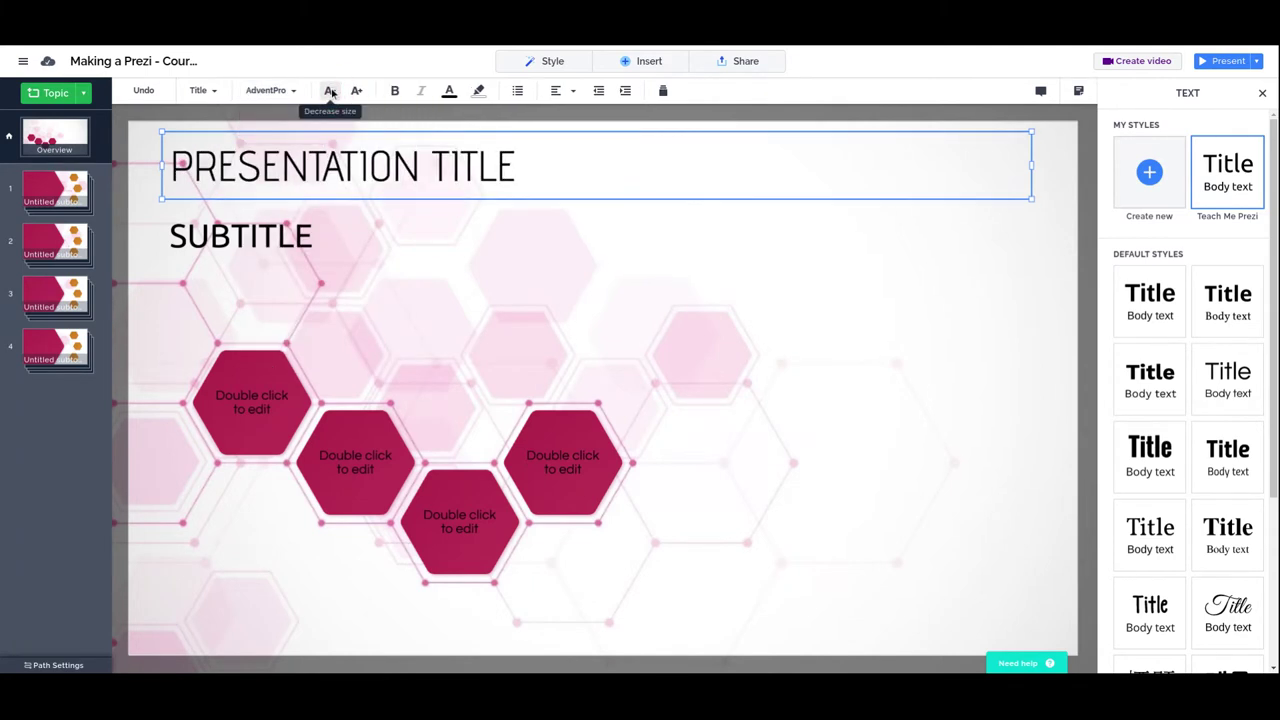
click(333, 92)
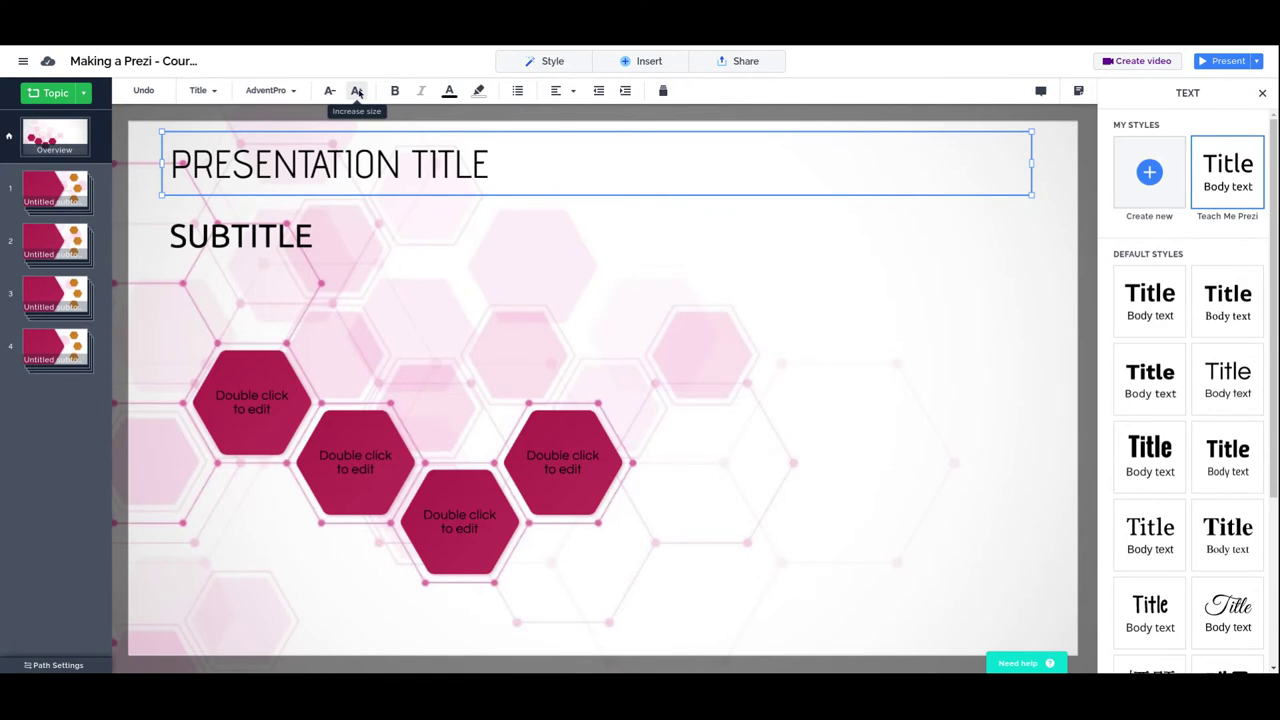
mouse_move(1224, 174)
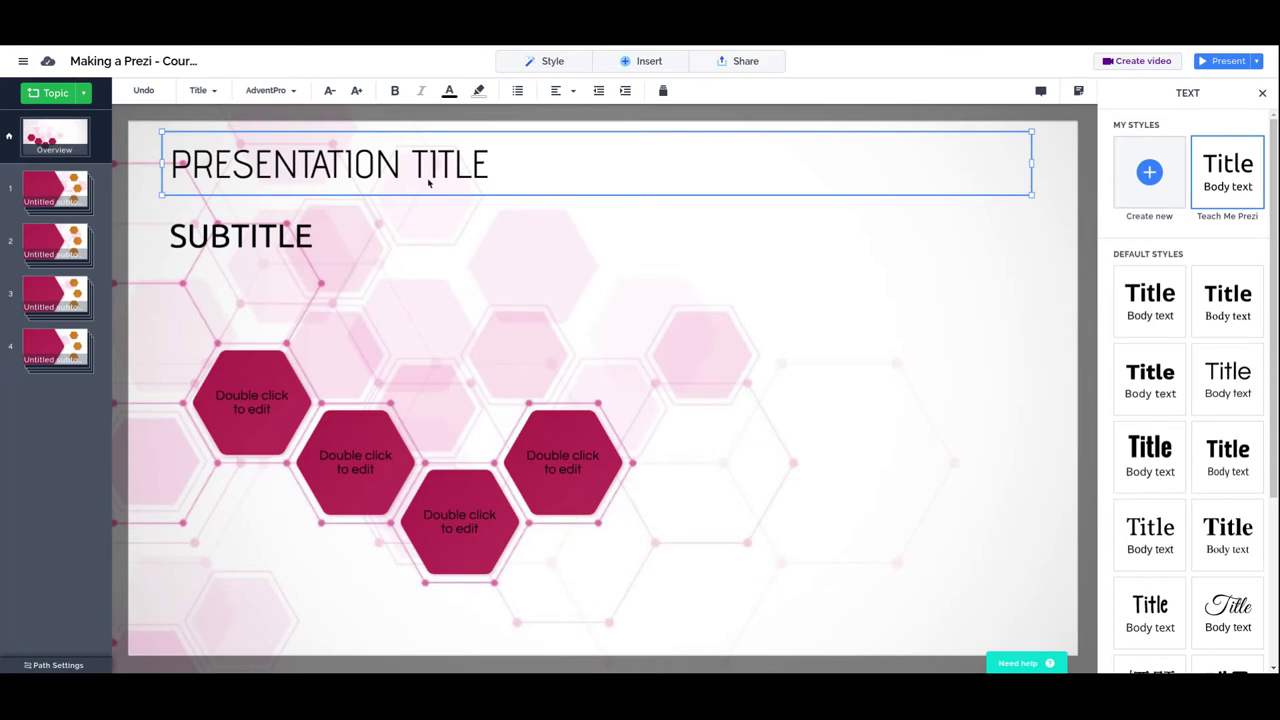
click(356, 90)
click(356, 90)
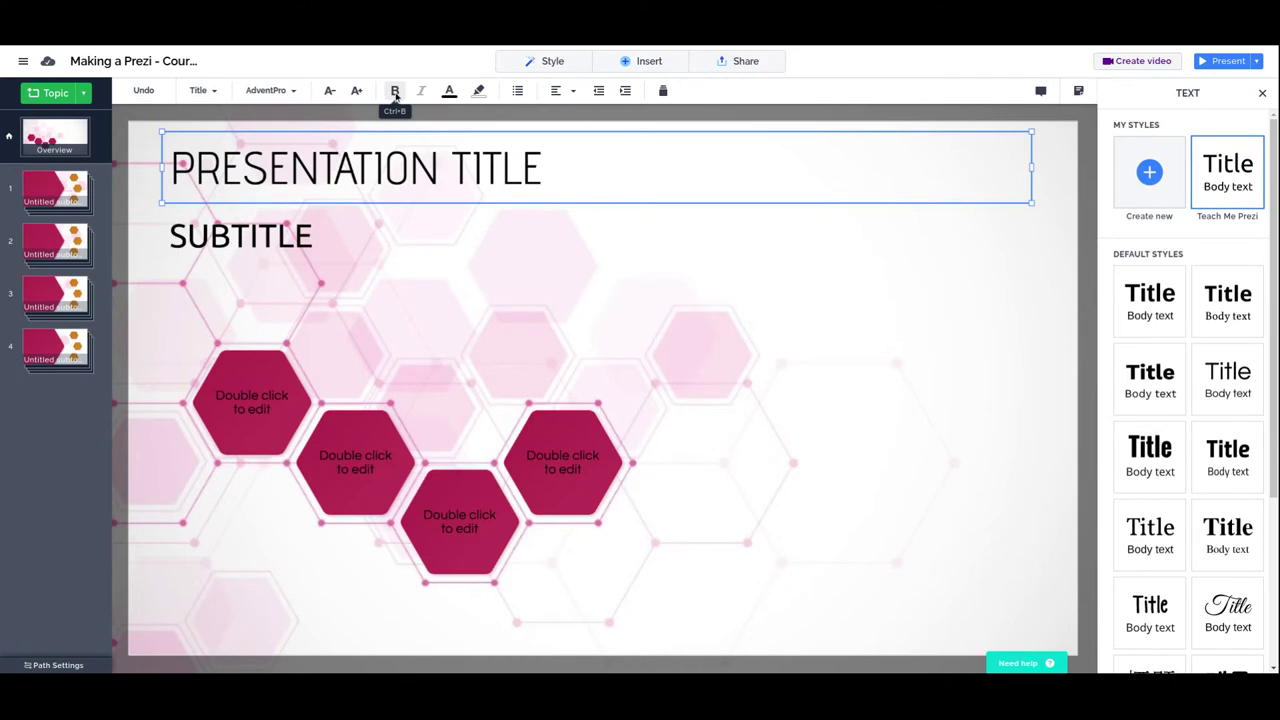
click(395, 91)
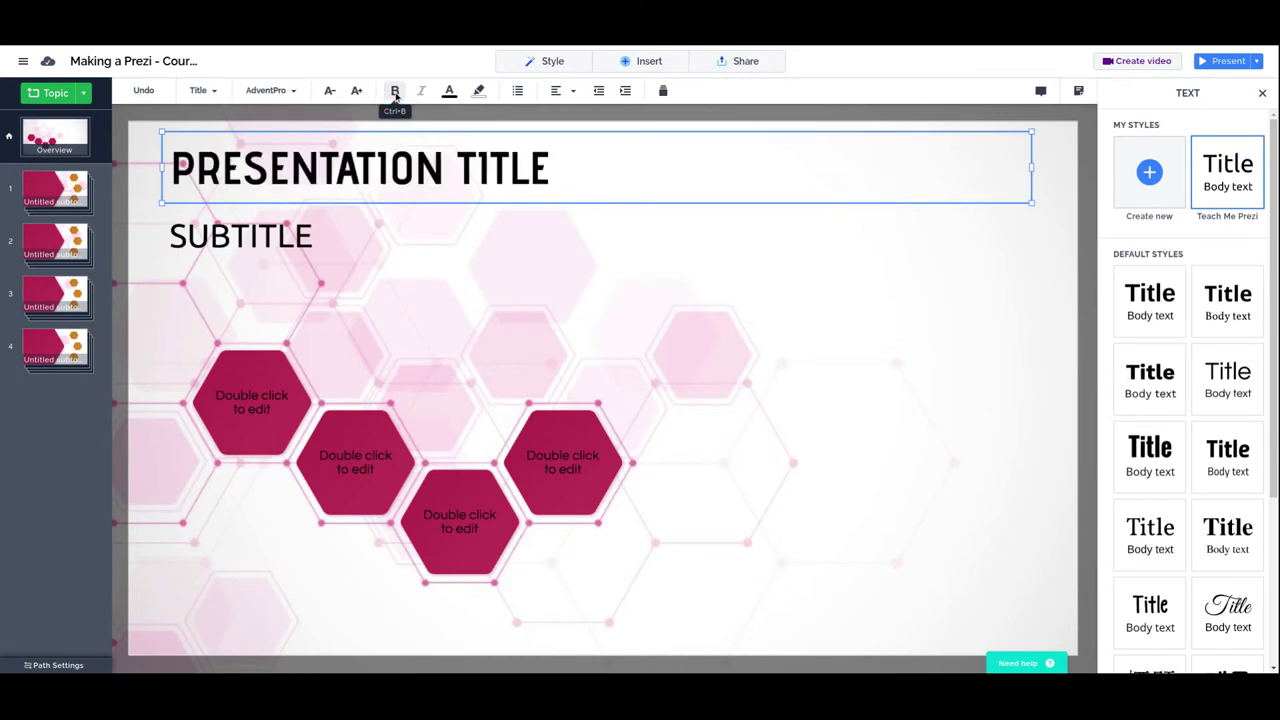
Colour the title red and change its text to 'Teach Me Prezi'
click(450, 93)
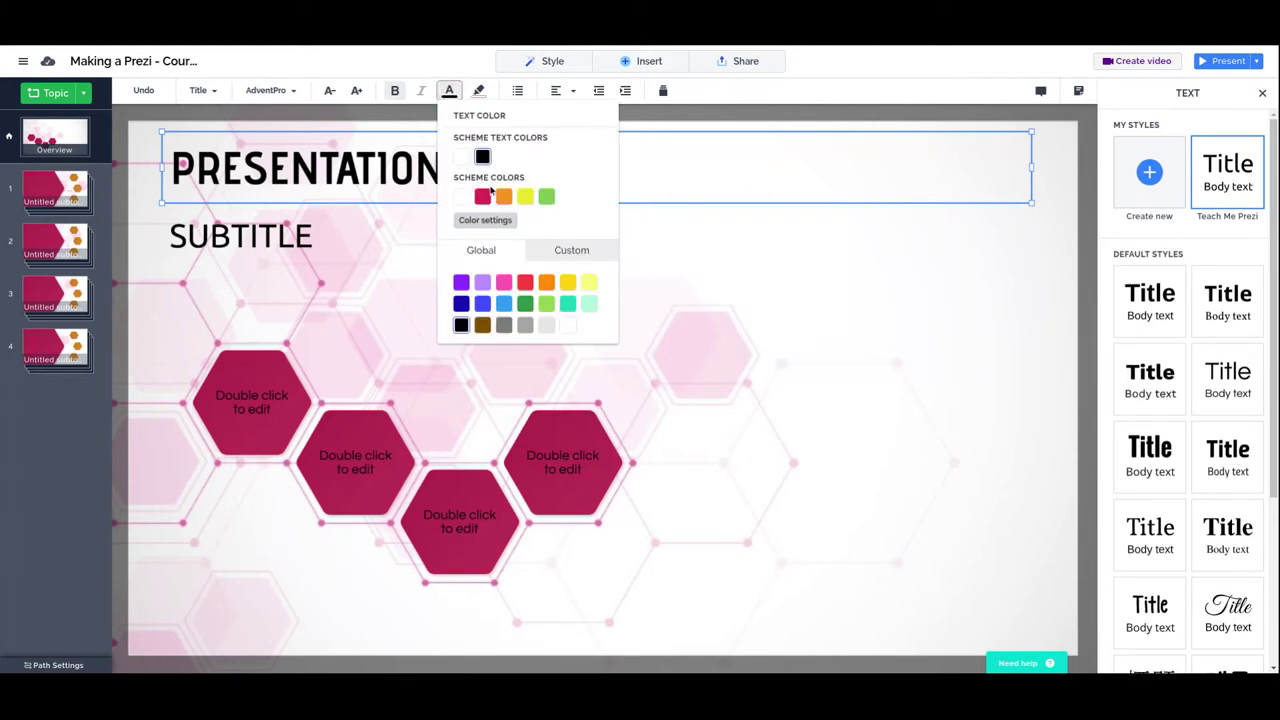
click(485, 198)
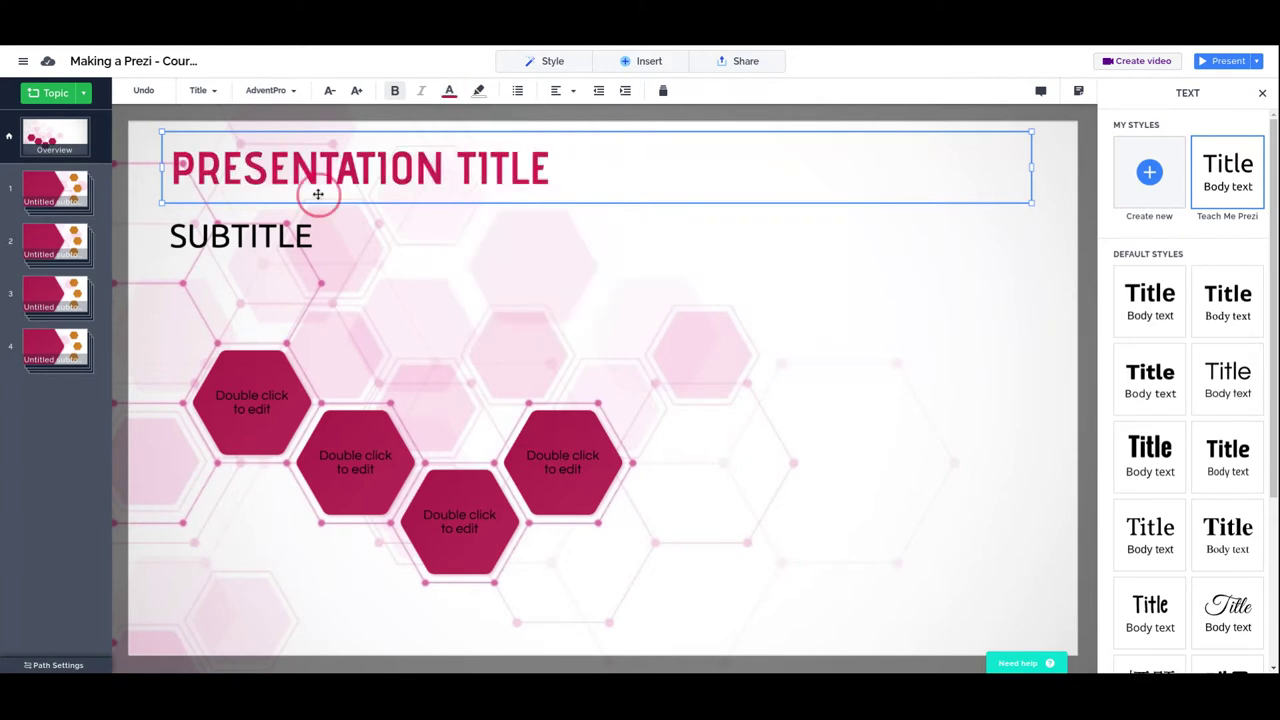
text(Teach Me Prezi)
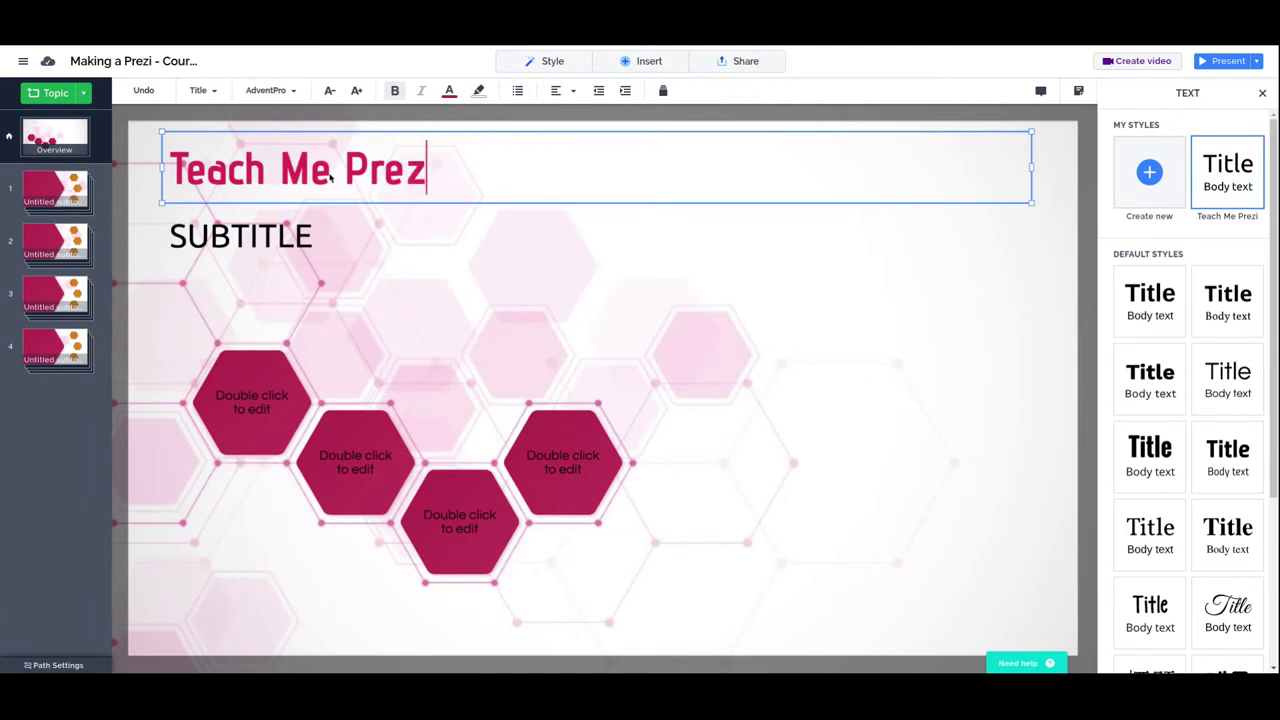
Replace the subtitle text with 'Prezi Course'
click(275, 254)
click(283, 240)
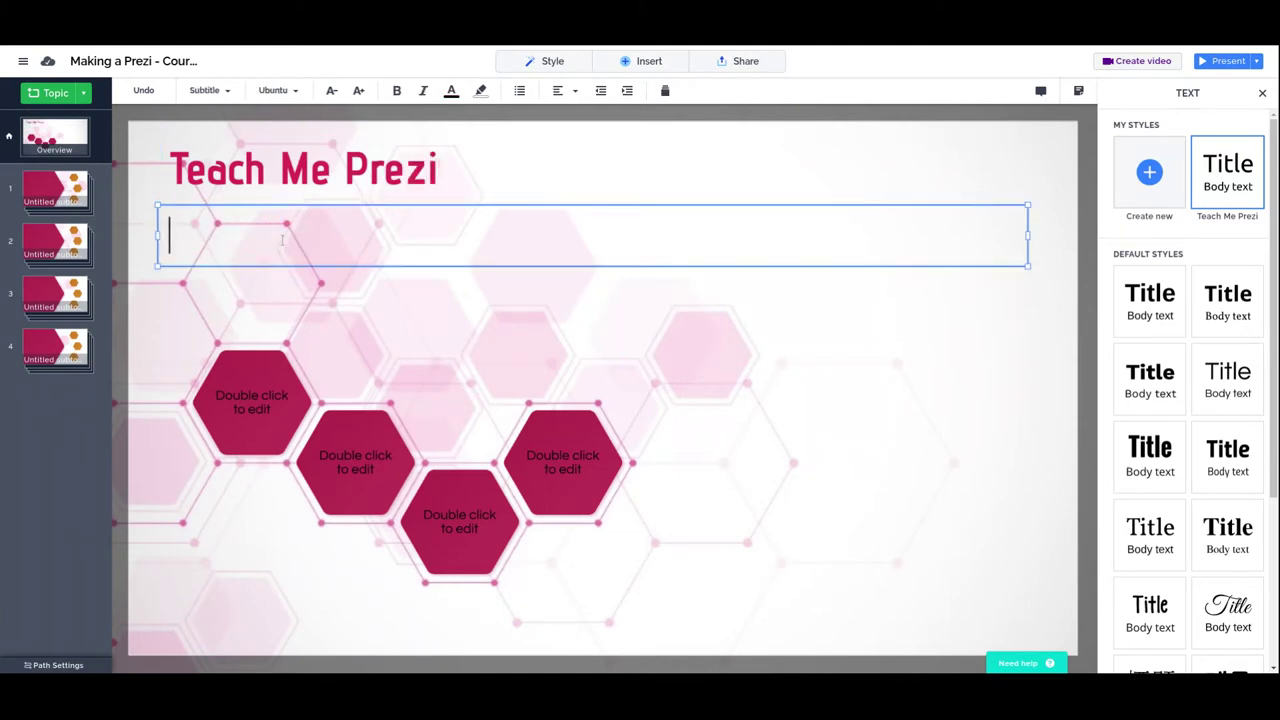
text(Prezi Course)
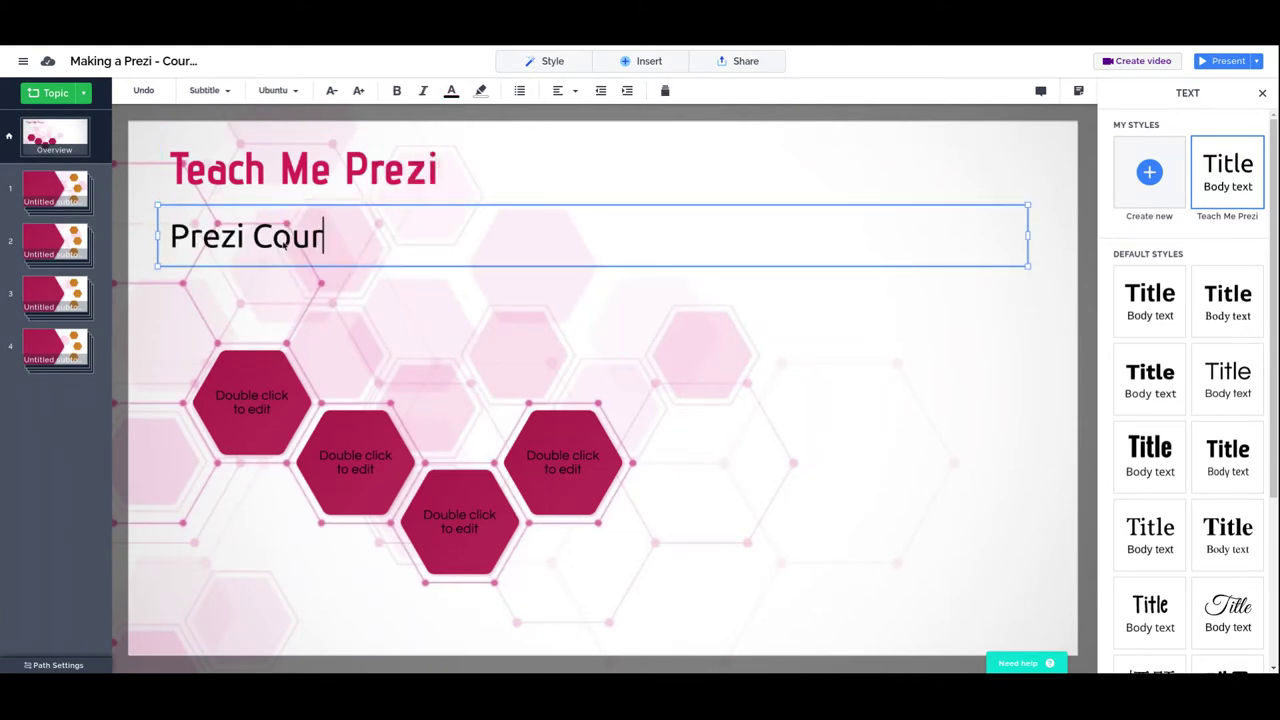
Highlight the 'Teach Me Prezi' title and recolour it crimson from the scheme swatches
click(420, 170)
drag(450, 172, 163, 175)
click(449, 90)
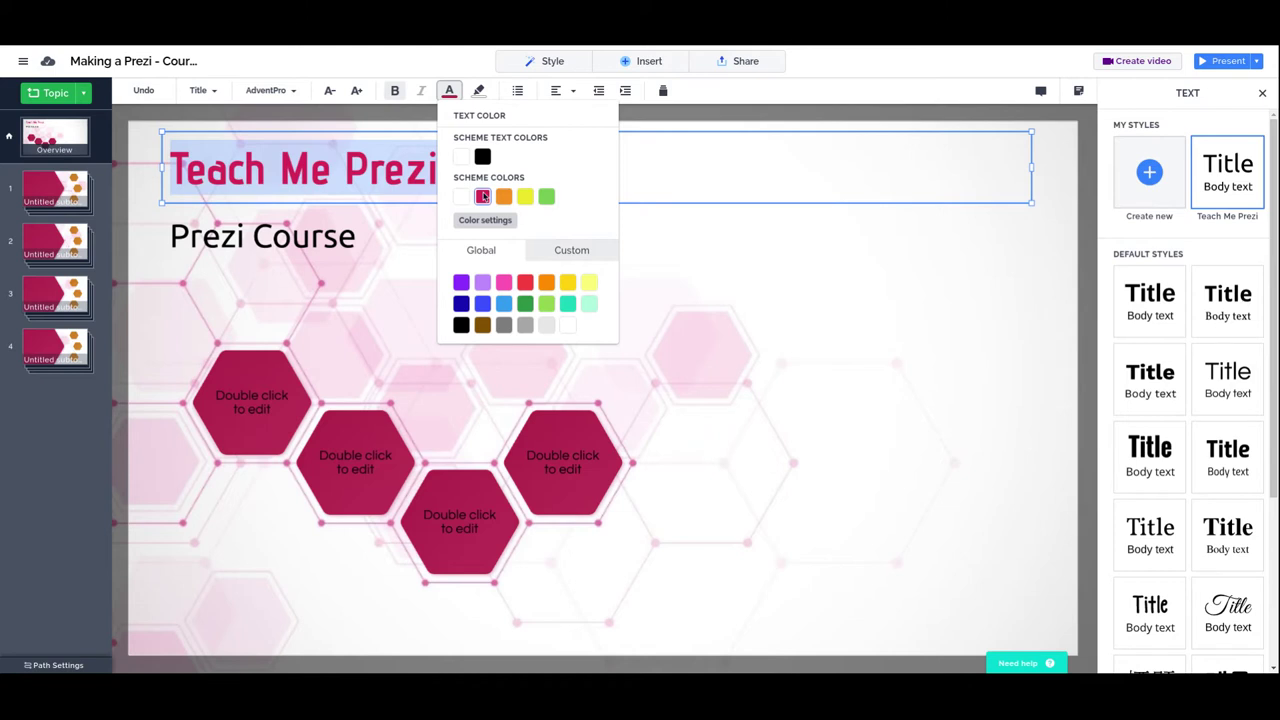
click(483, 196)
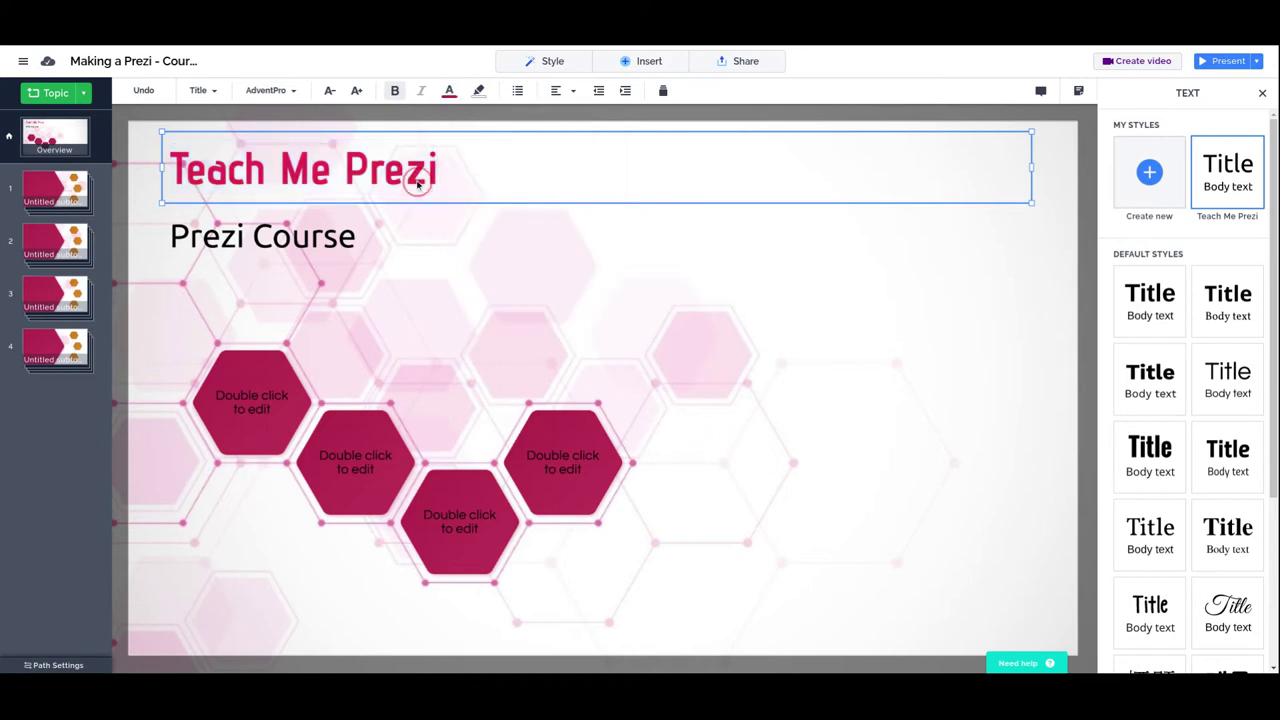
Give the title box a red background at about half opacity, after trying grey swatches
click(480, 91)
click(577, 376)
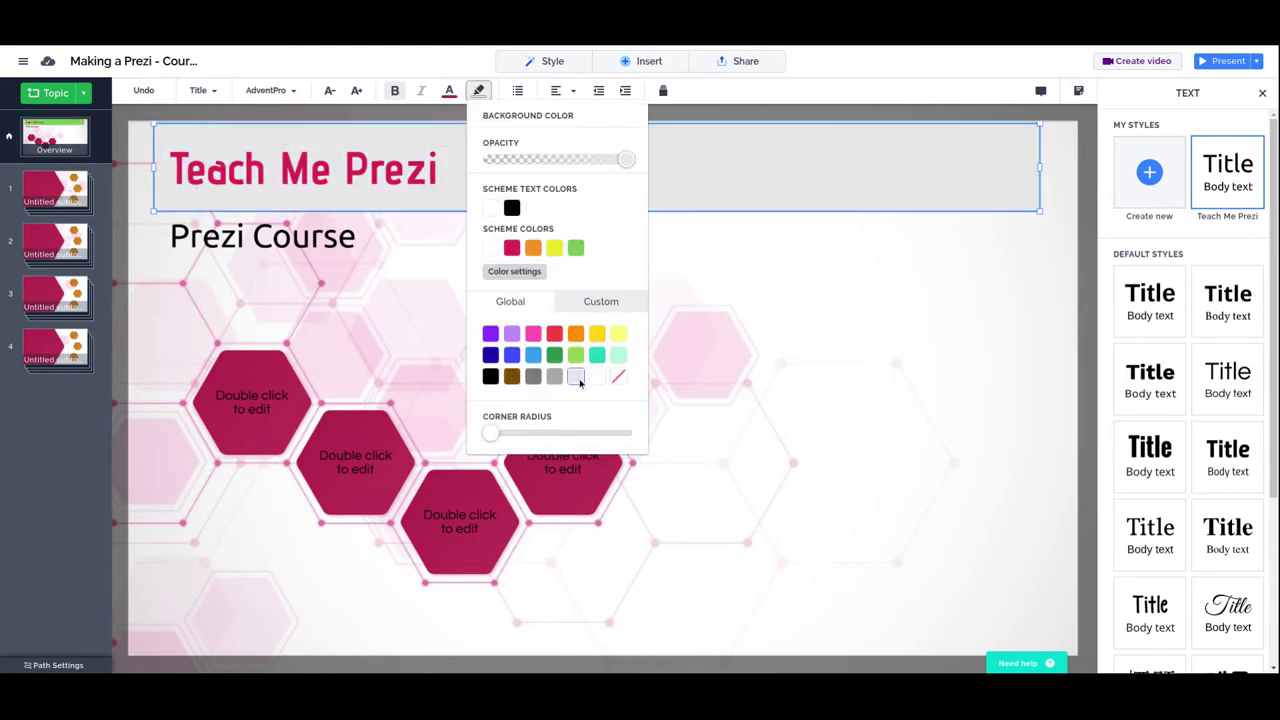
click(535, 376)
click(554, 376)
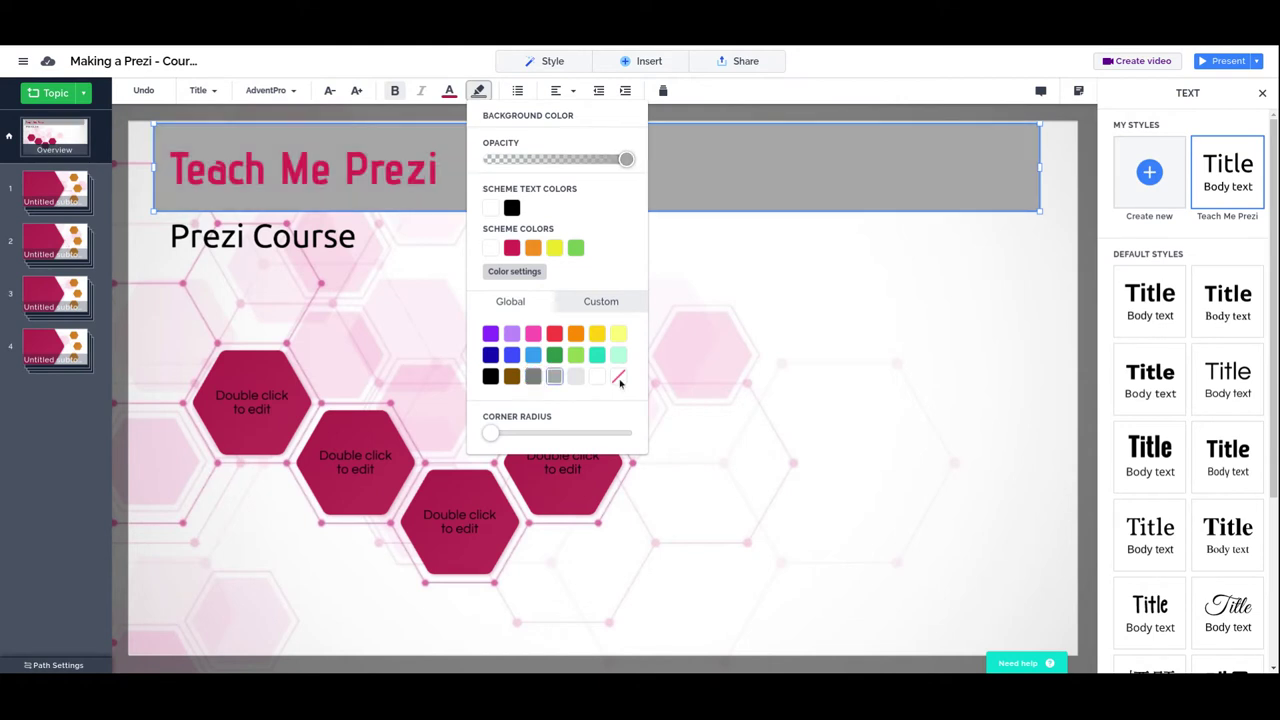
click(619, 378)
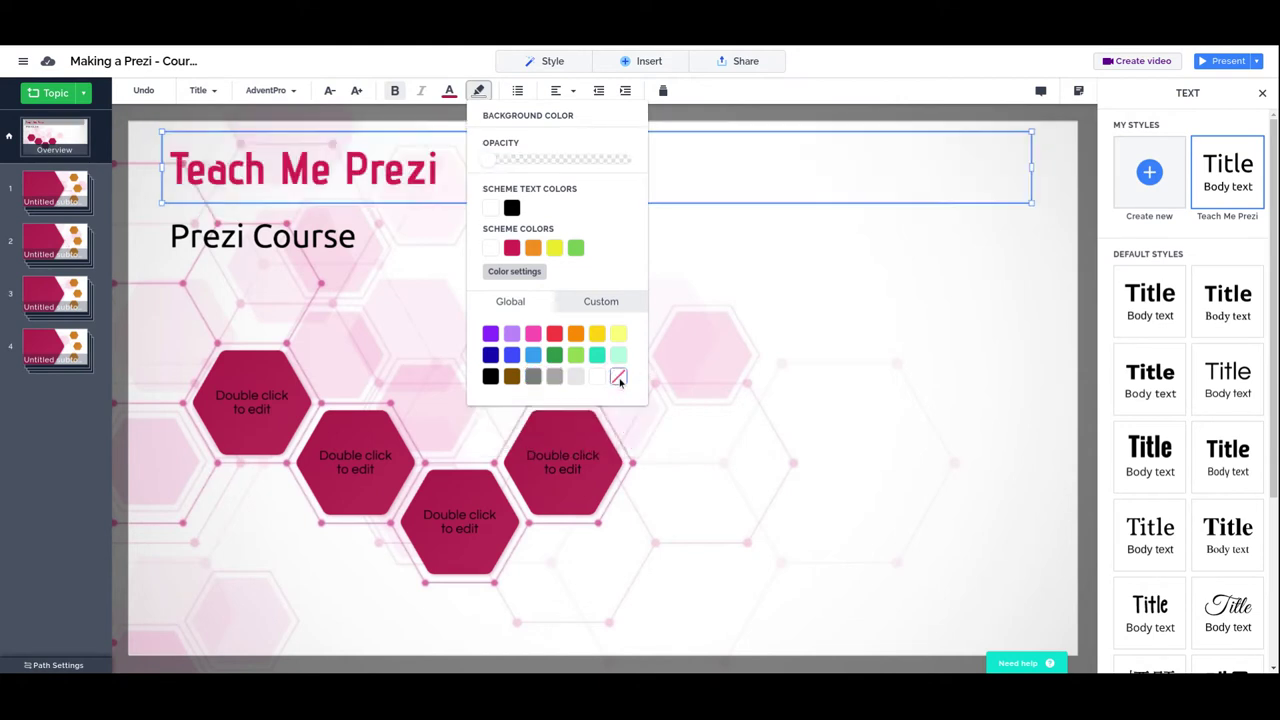
click(555, 334)
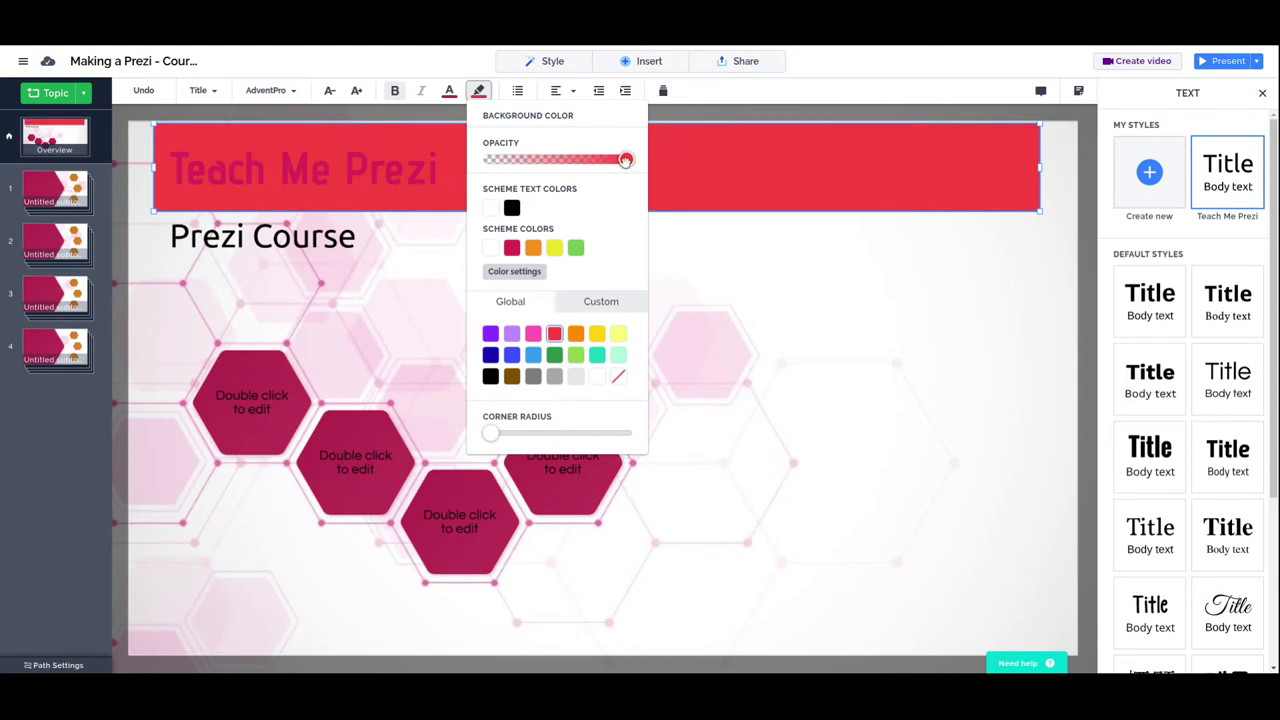
drag(626, 159, 522, 179)
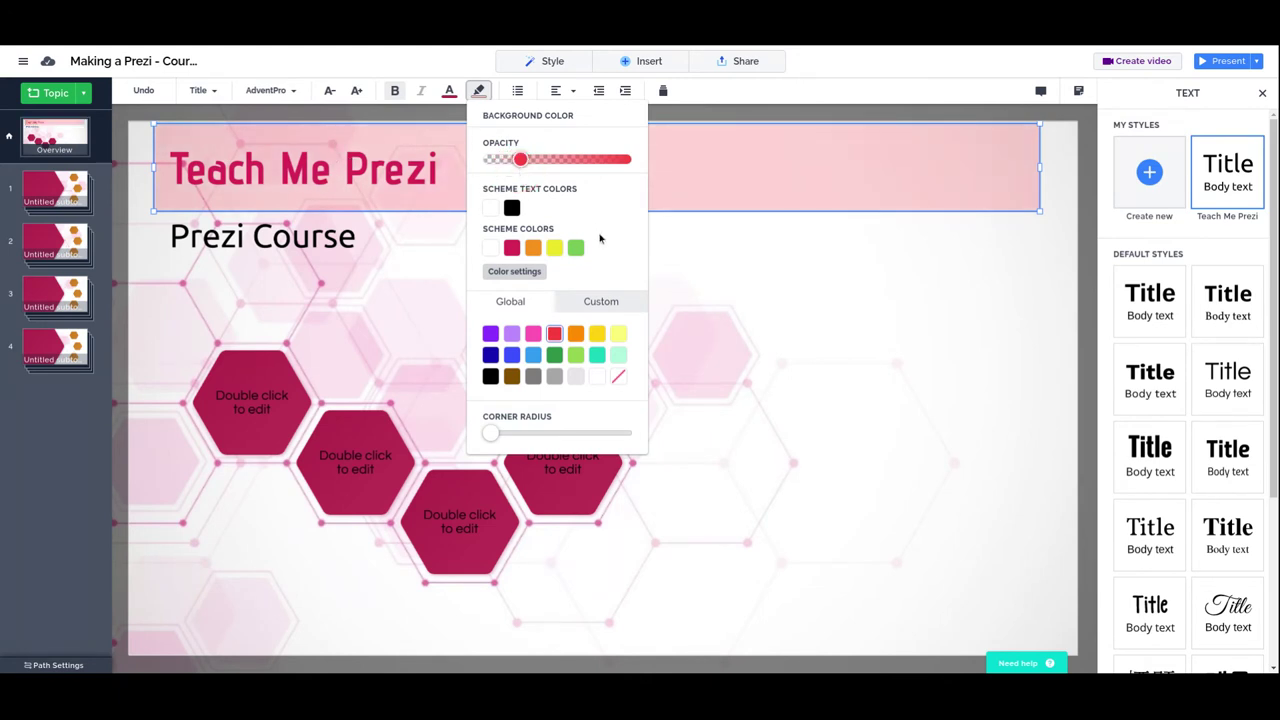
click(850, 78)
click(894, 306)
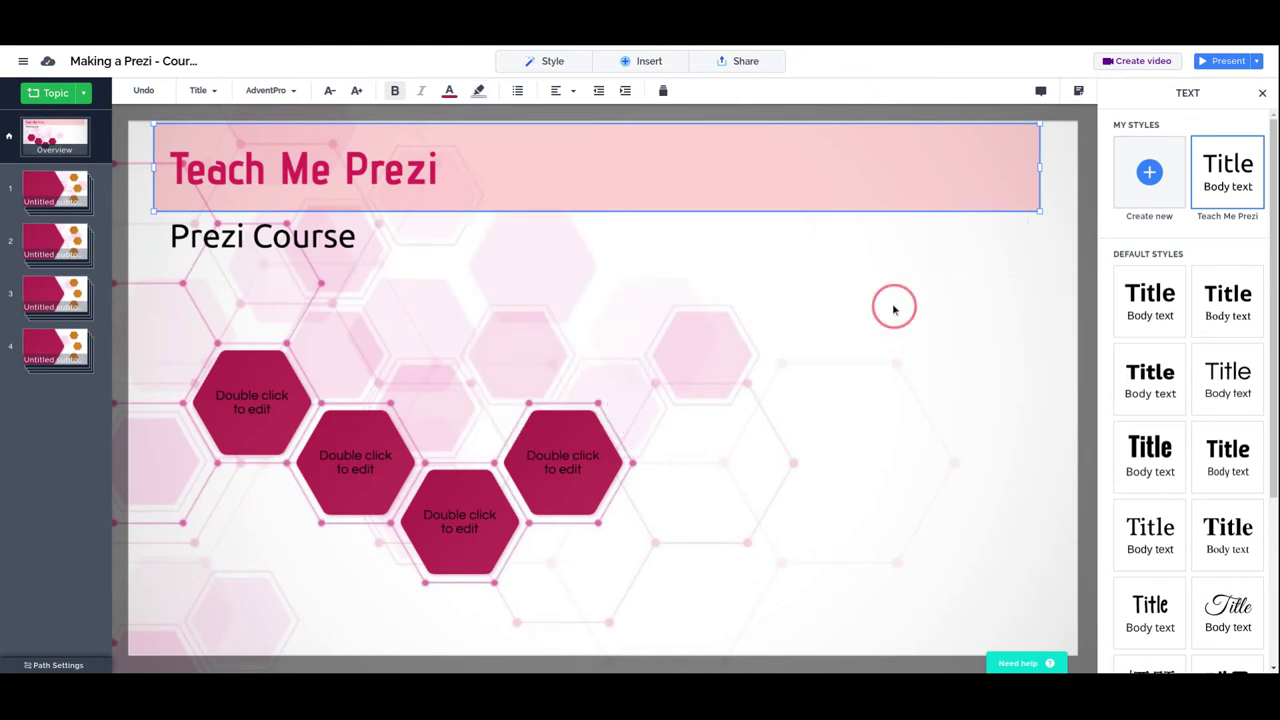
Narrow the title box and add a test line 'This is an example' below the title
click(587, 191)
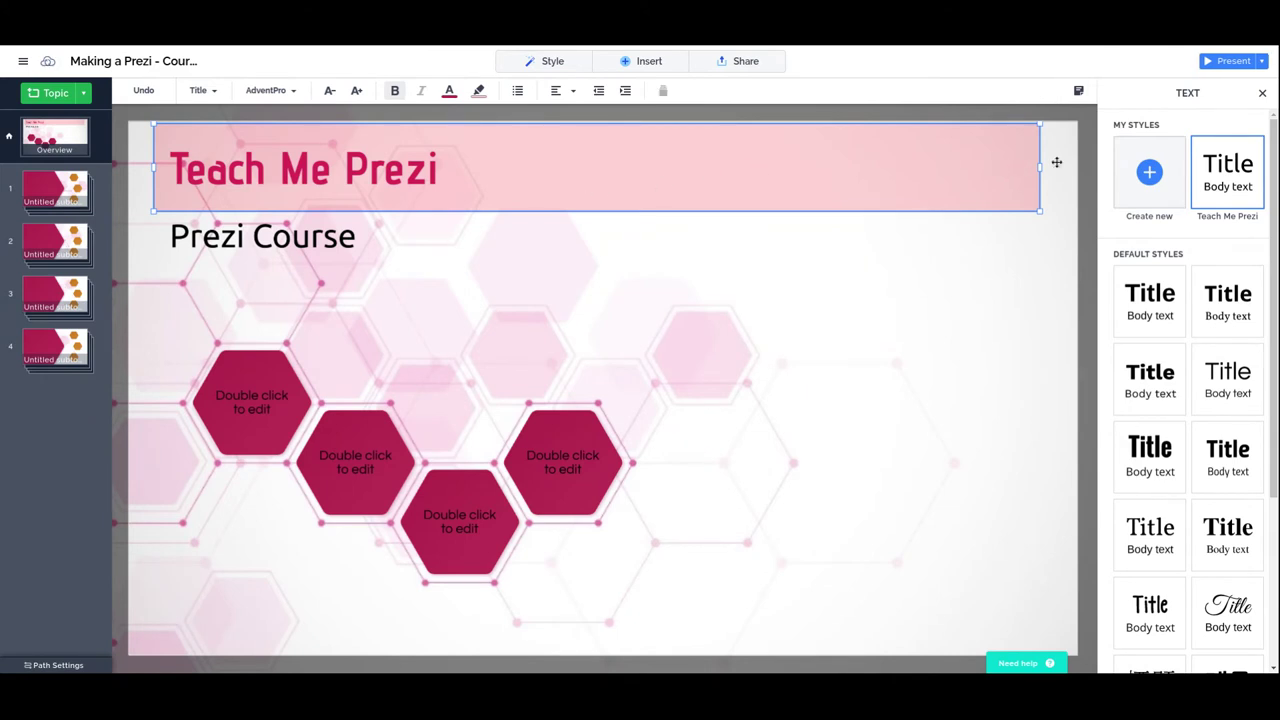
drag(1041, 168, 507, 170)
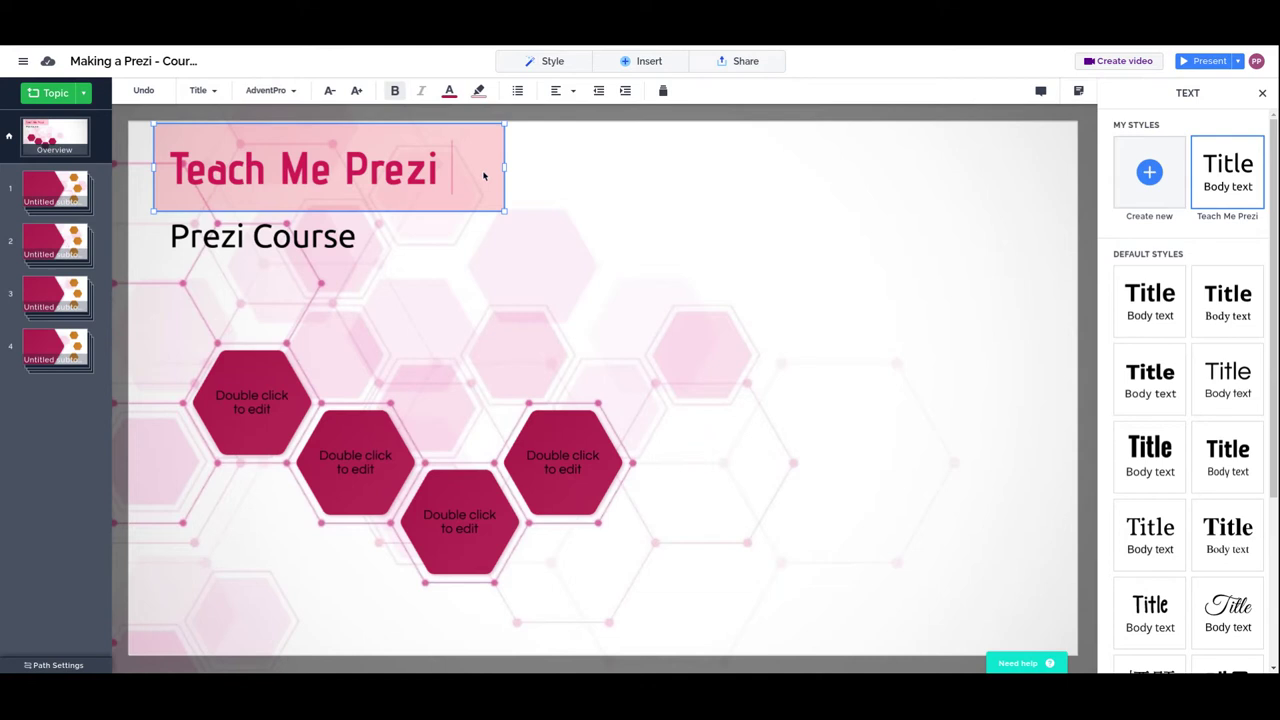
key(Return)
text(This is an example)
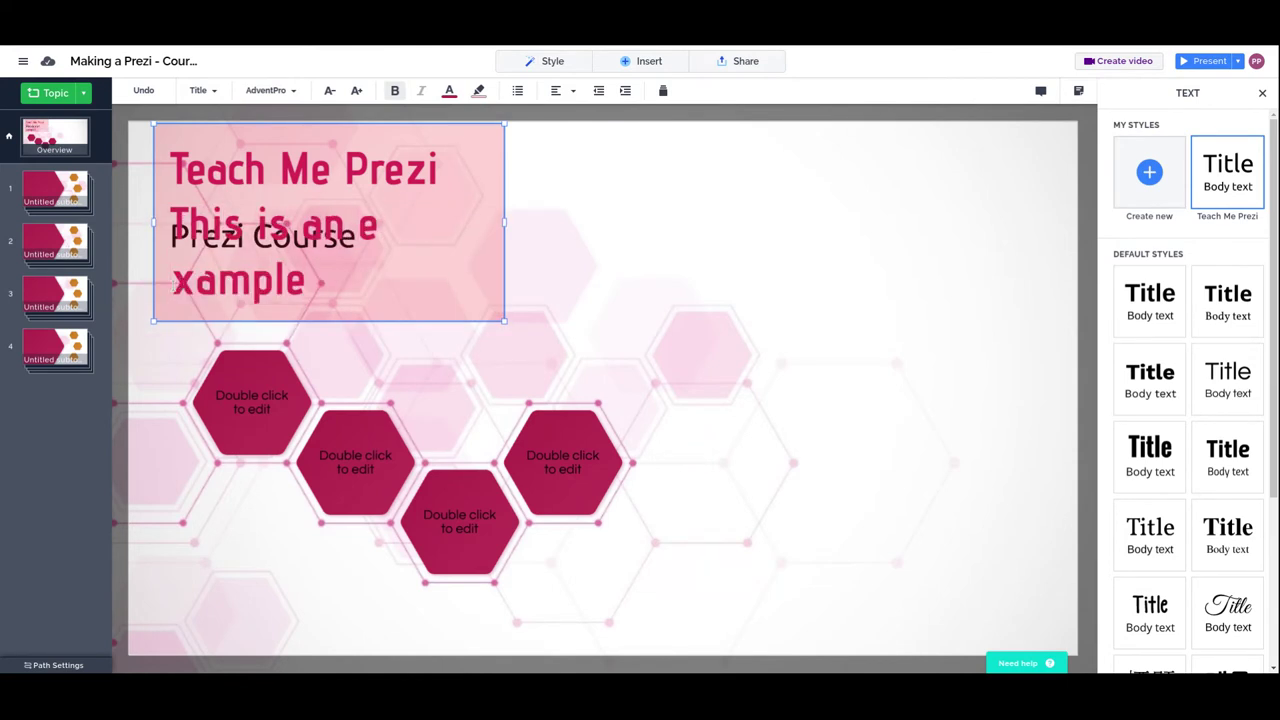
key(Delete)
text(x)
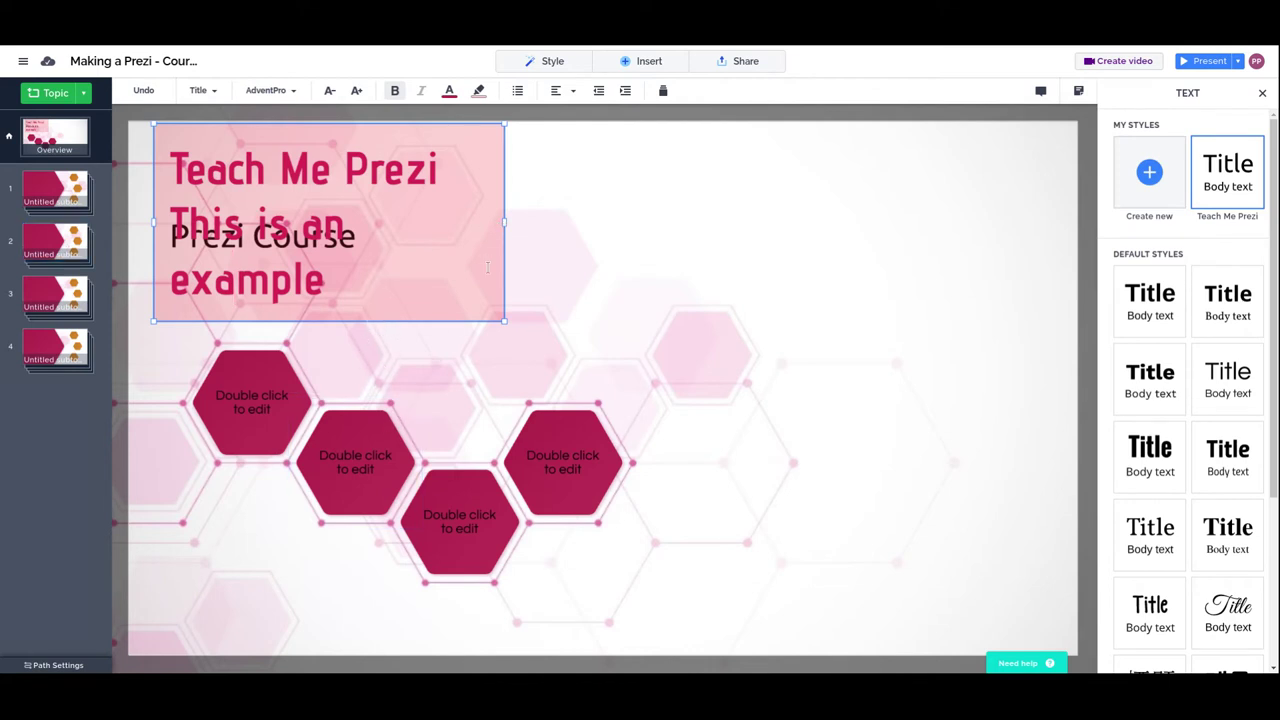
Delete the test line, fit the box to 'Teach Me Prezi', and move it top-right
drag(504, 271, 986, 170)
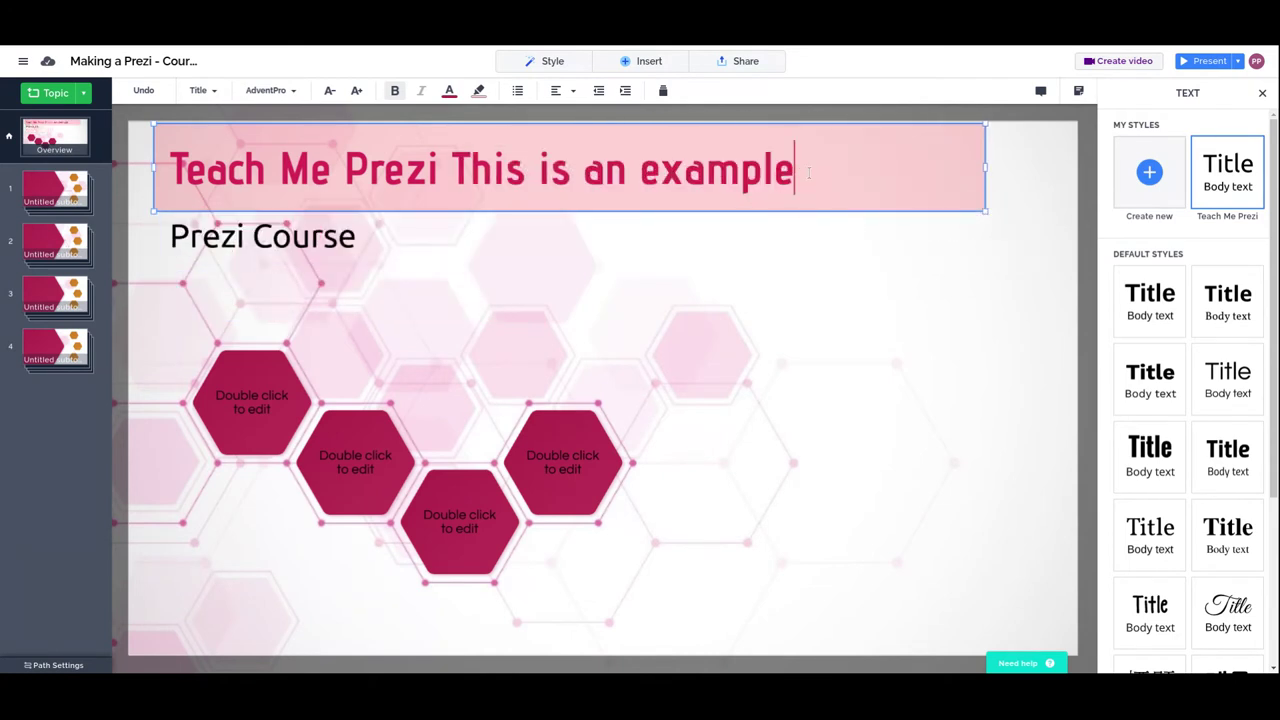
drag(795, 170, 452, 170)
key(BackSpace)
drag(988, 172, 464, 181)
drag(284, 182, 866, 201)
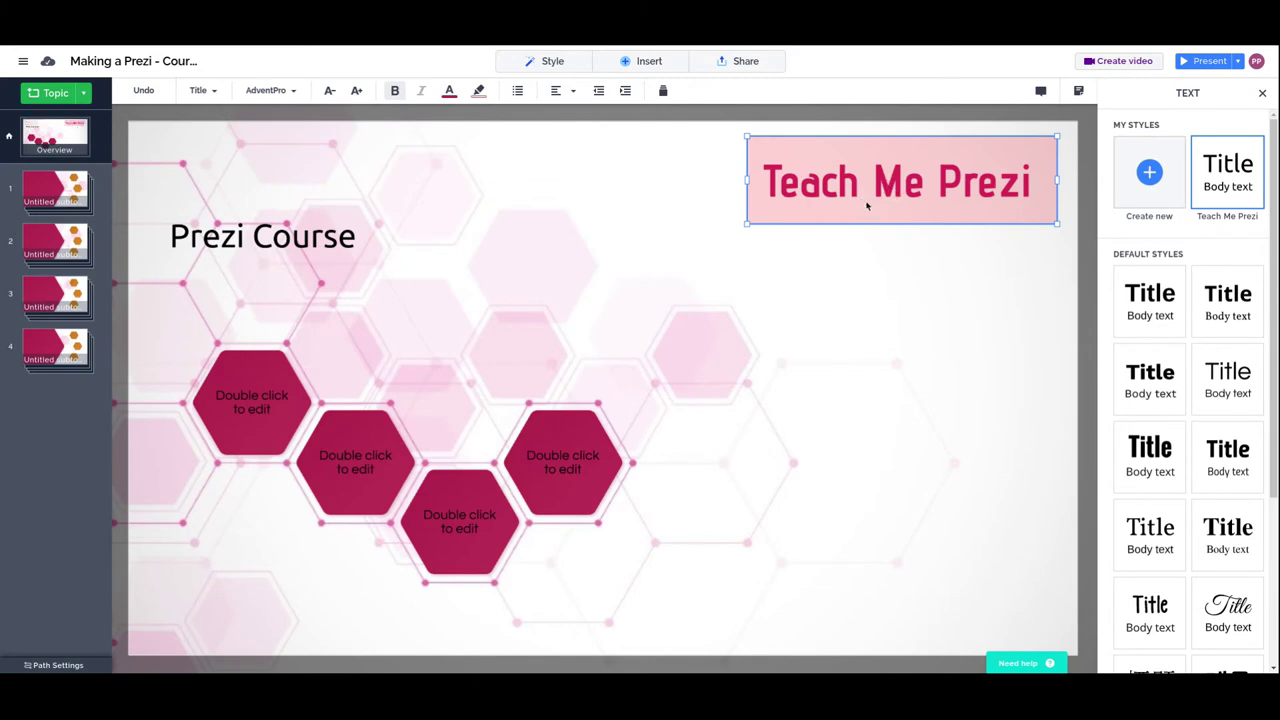
Upload the TeachMePrezi logo to the top-right corner and shift the banner to the top centre
click(626, 62)
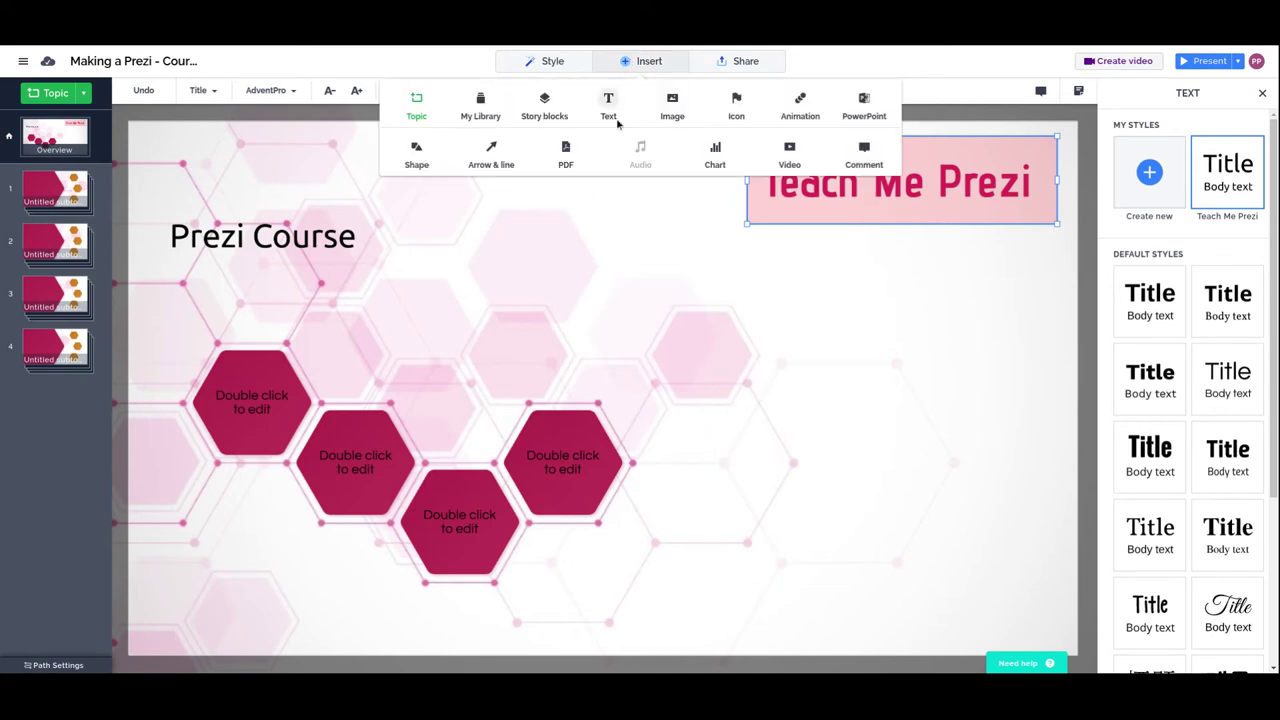
click(670, 103)
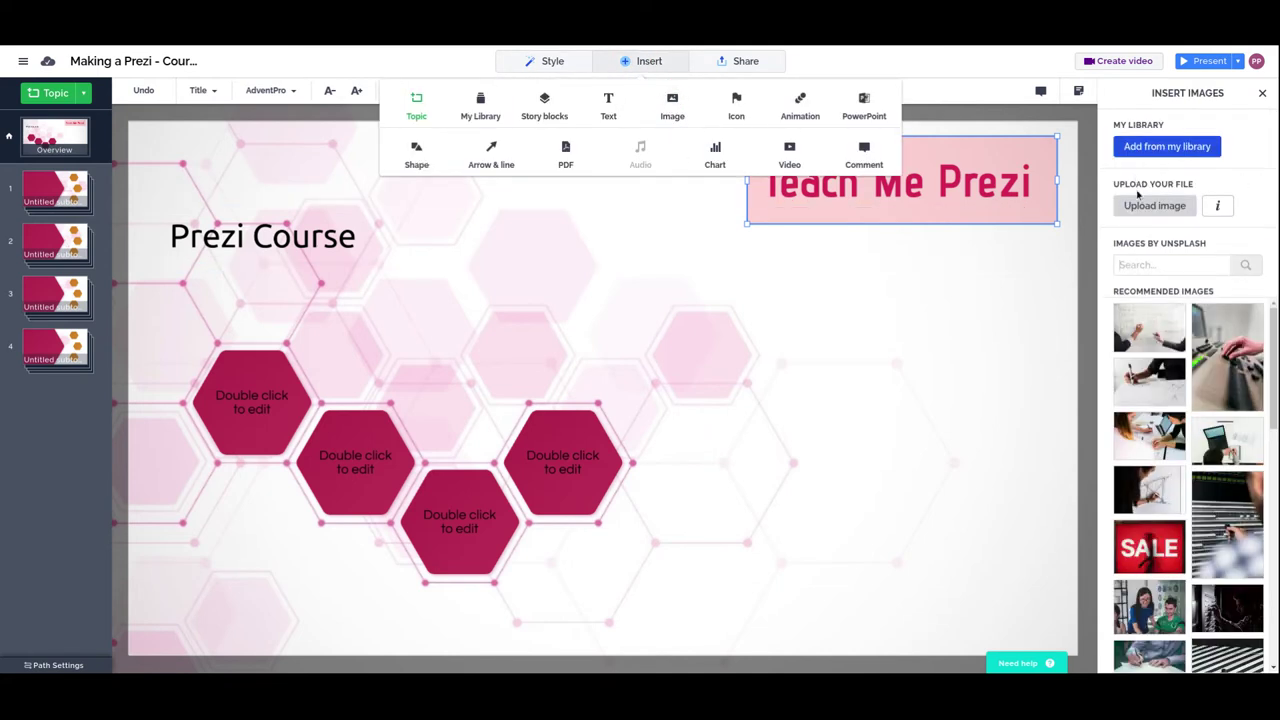
click(1152, 204)
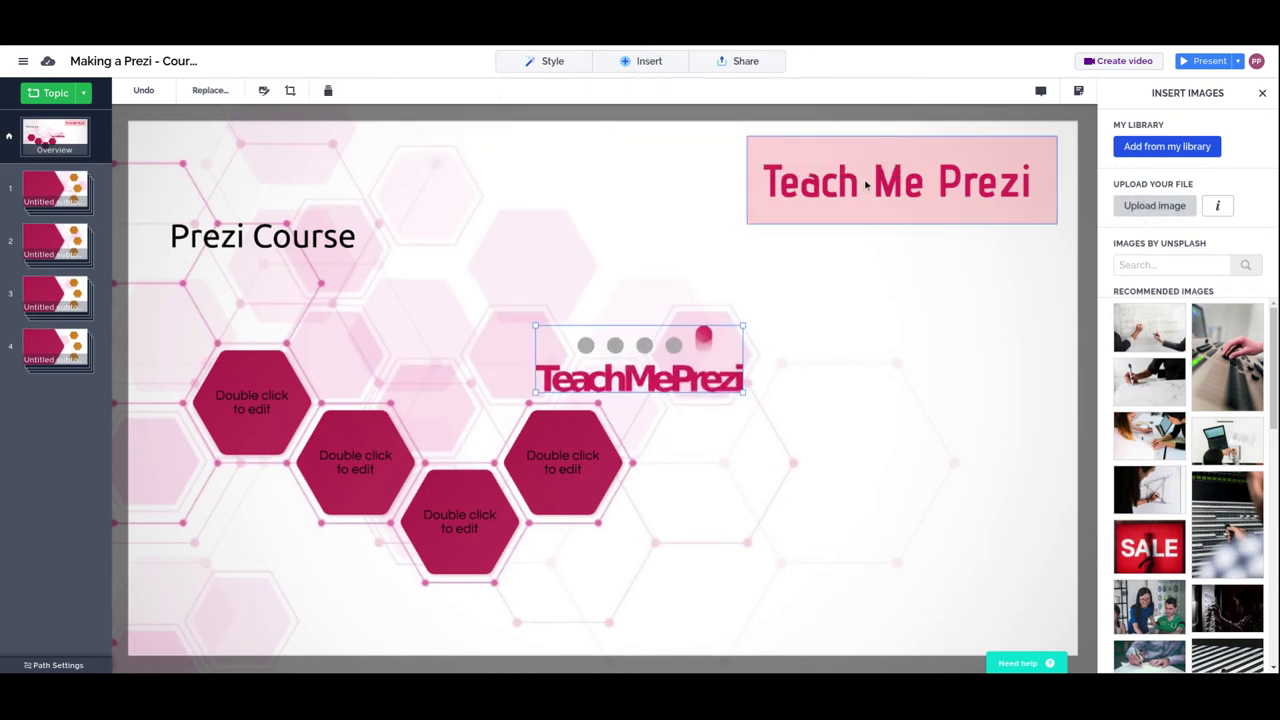
drag(866, 183, 500, 239)
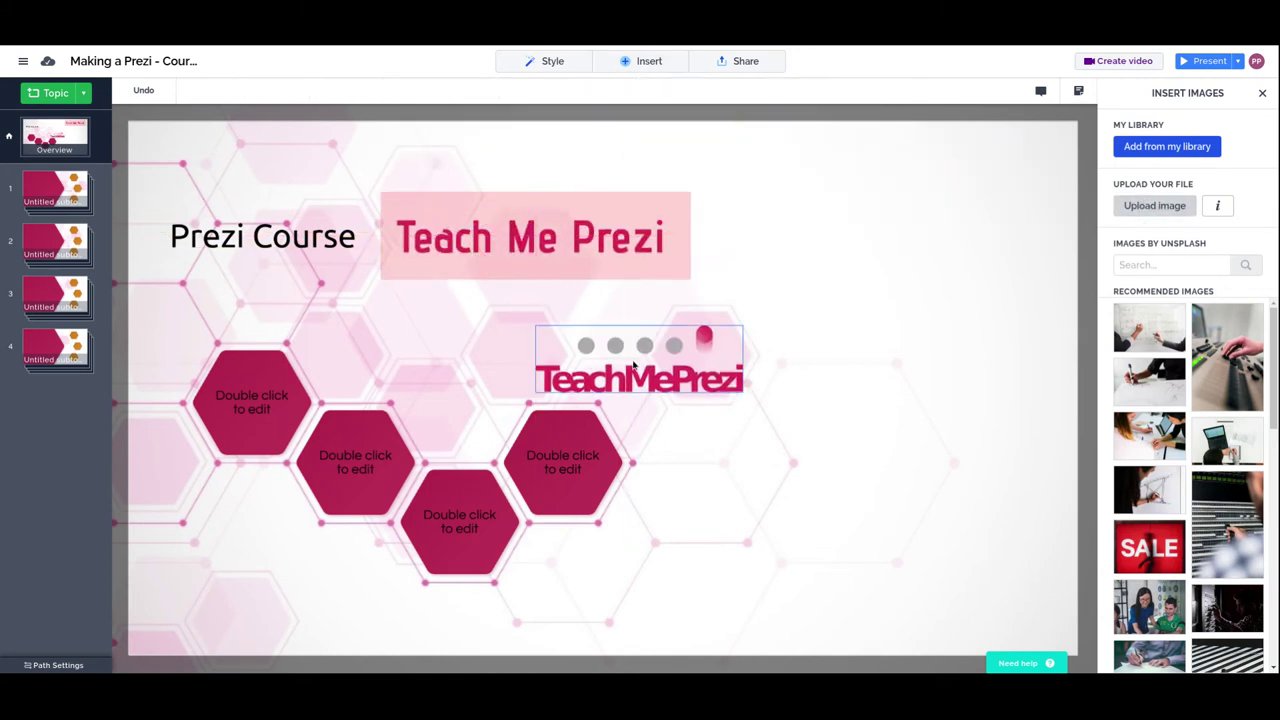
drag(633, 365, 946, 182)
drag(620, 226, 749, 179)
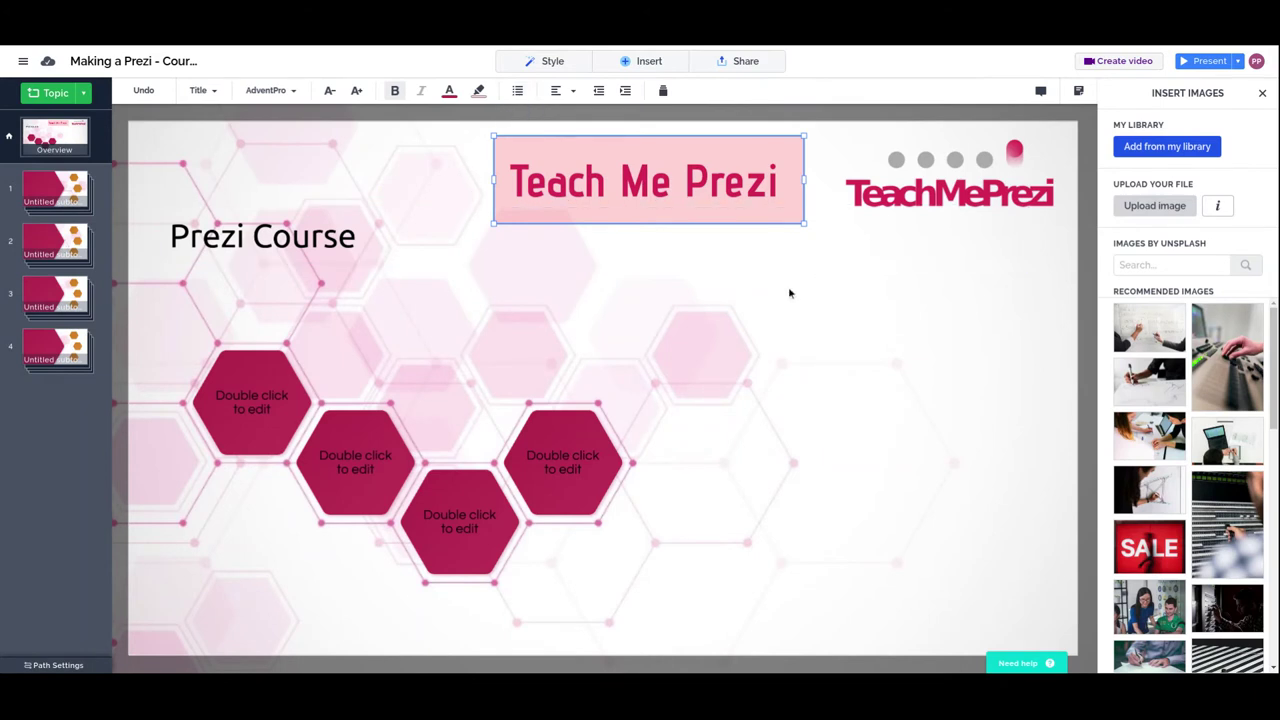
Insert a new text box below the logo and set its text colour to black
click(627, 66)
click(609, 100)
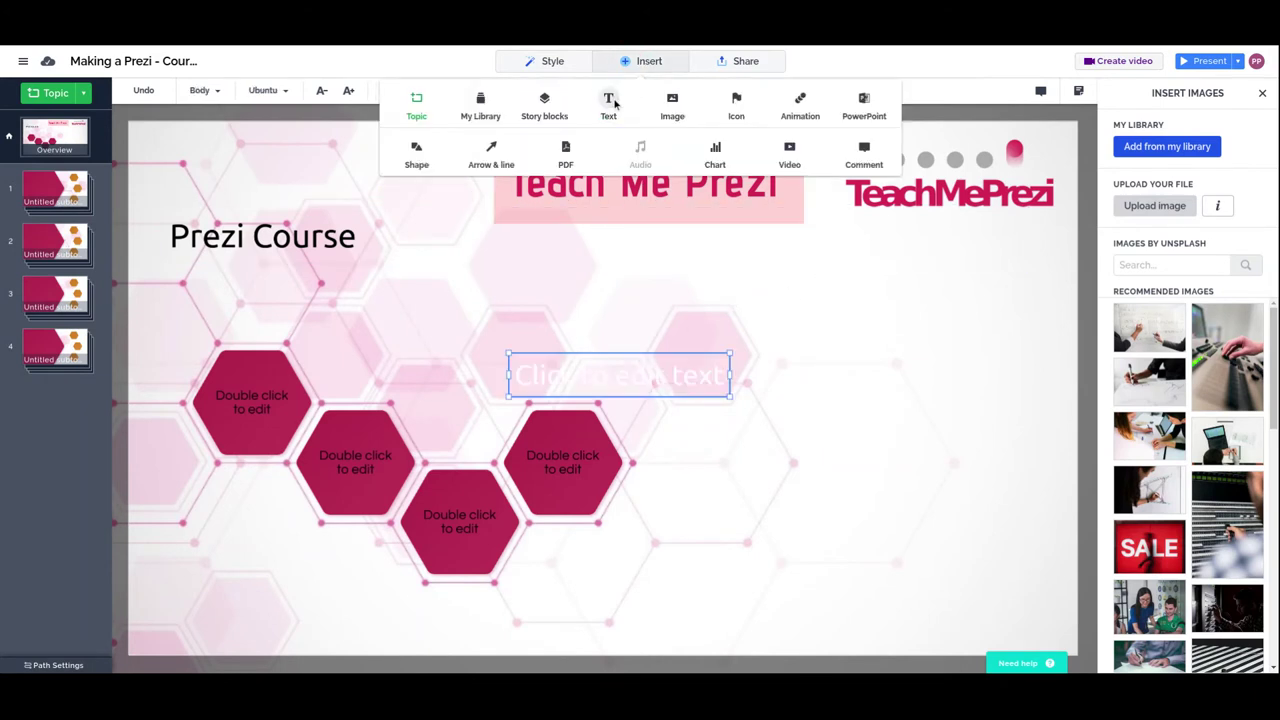
drag(602, 368, 906, 273)
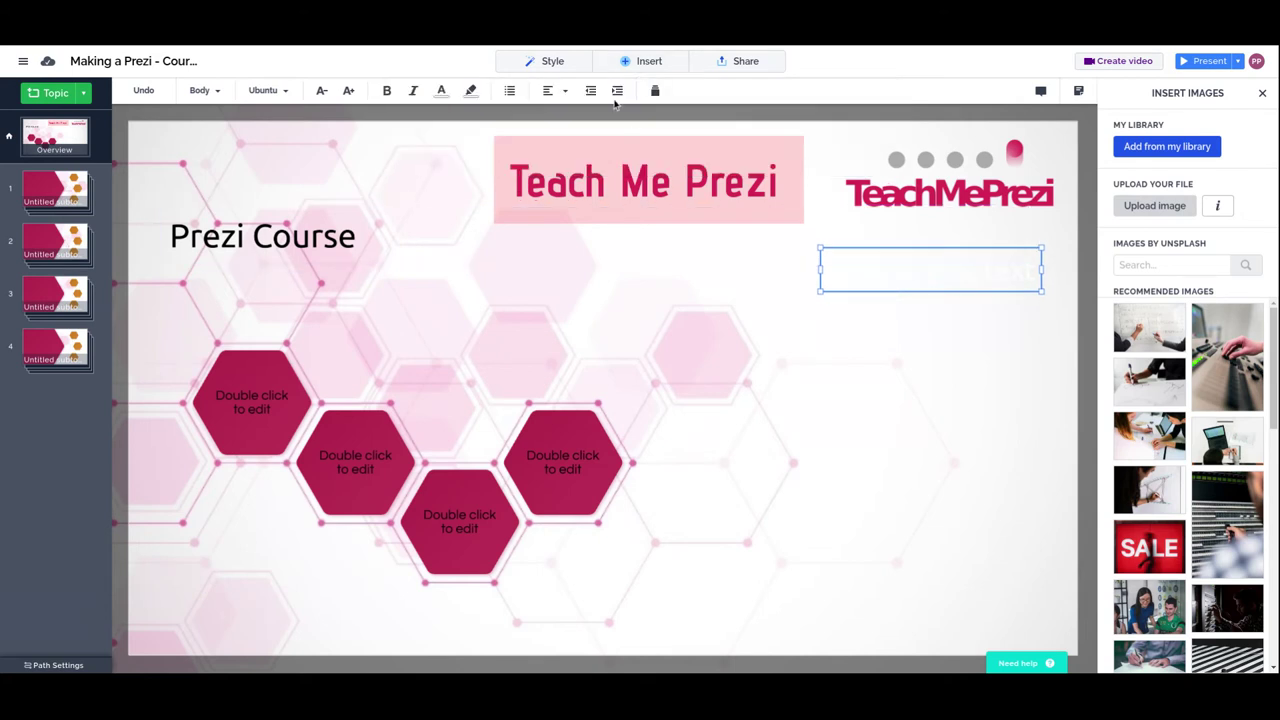
click(441, 91)
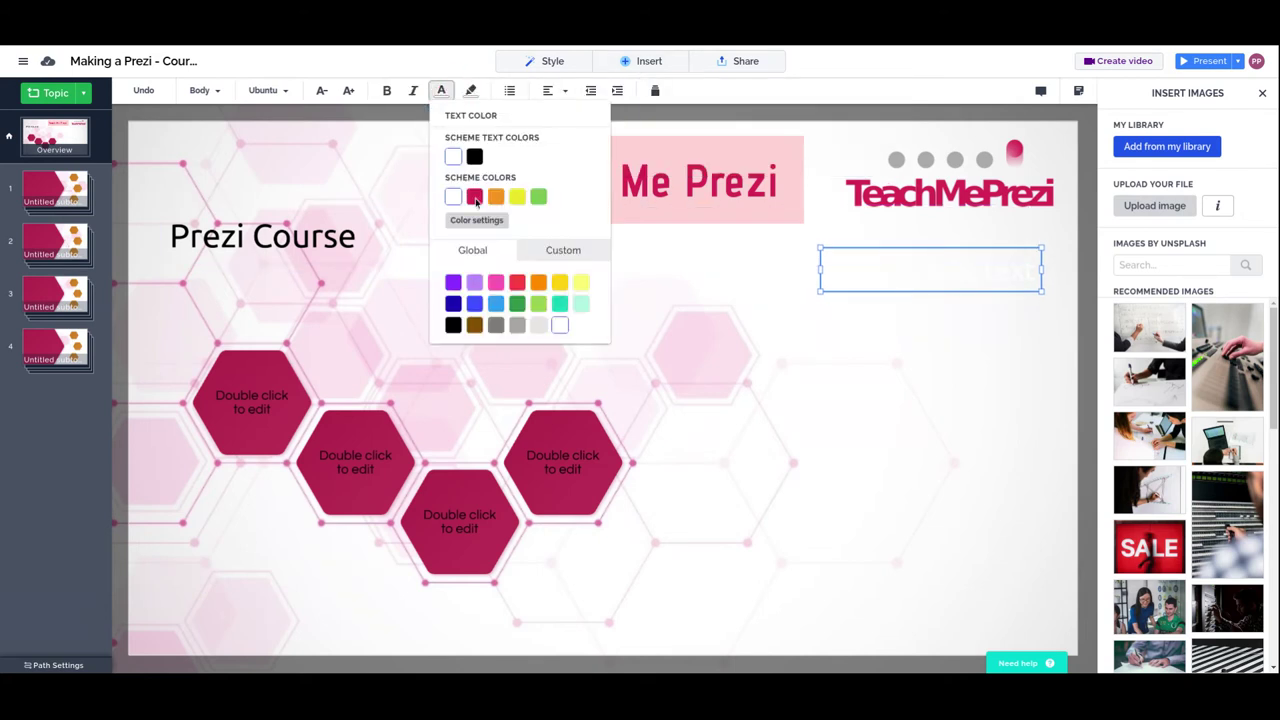
click(474, 157)
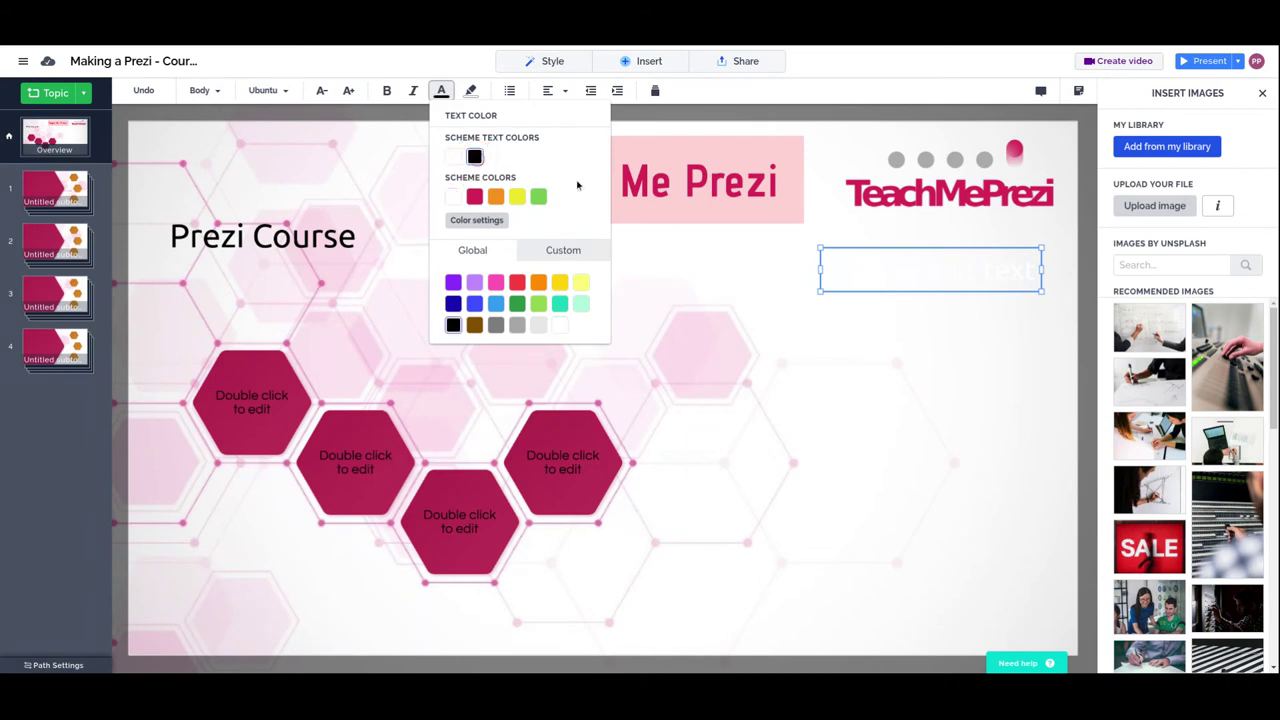
Write three lines: Learn Prezi, Make your best presentations ever, Present like a Master
click(901, 270)
text(Lear)
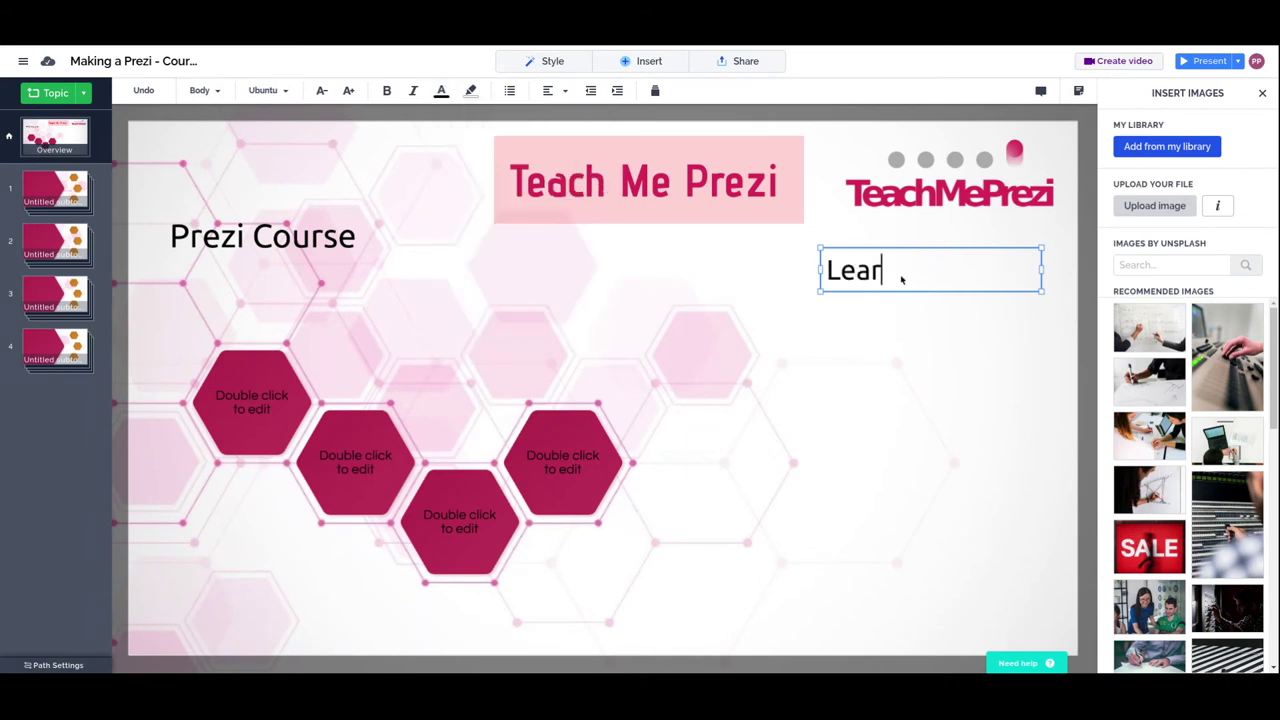
text(n Prezi)
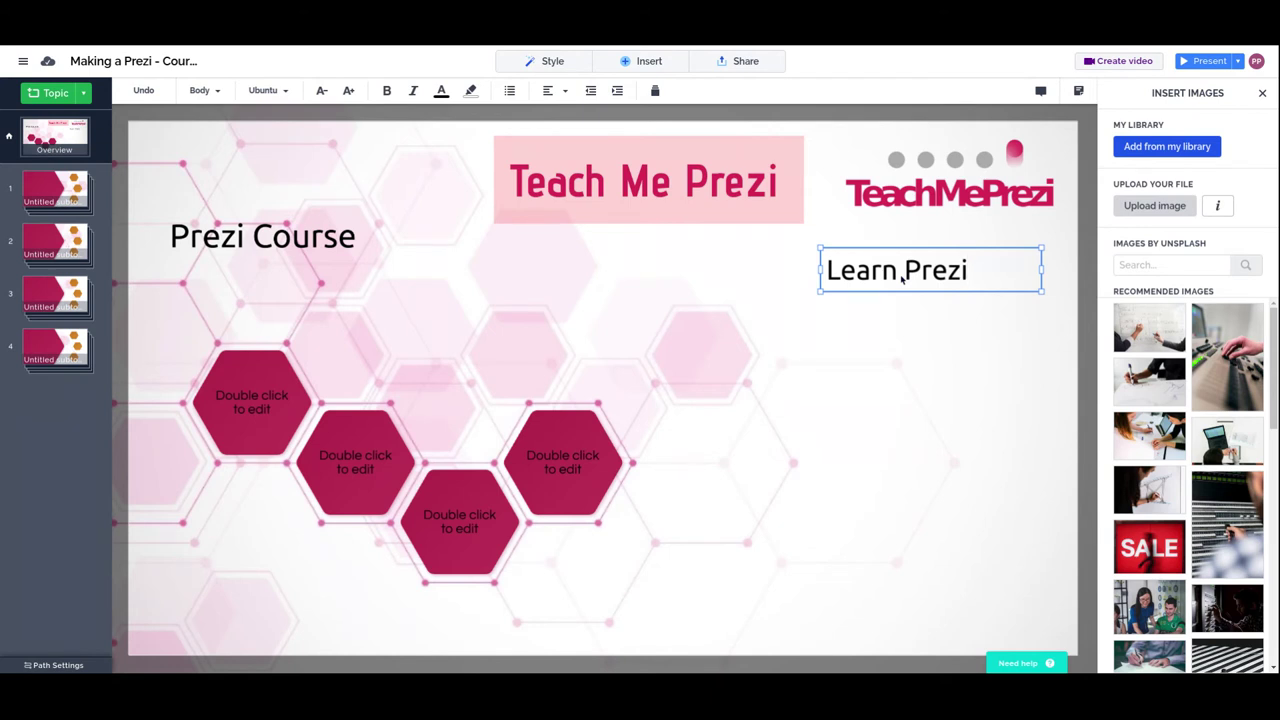
key(Return)
text(Deli)
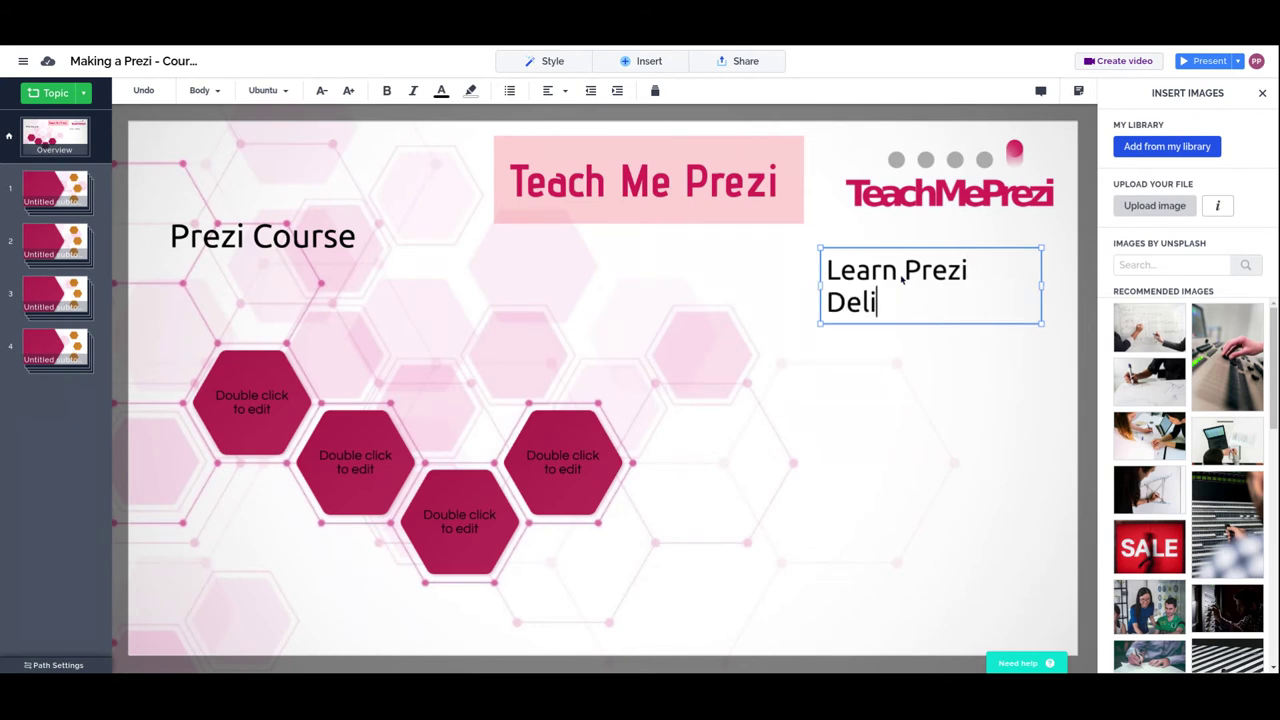
text(ver your best )
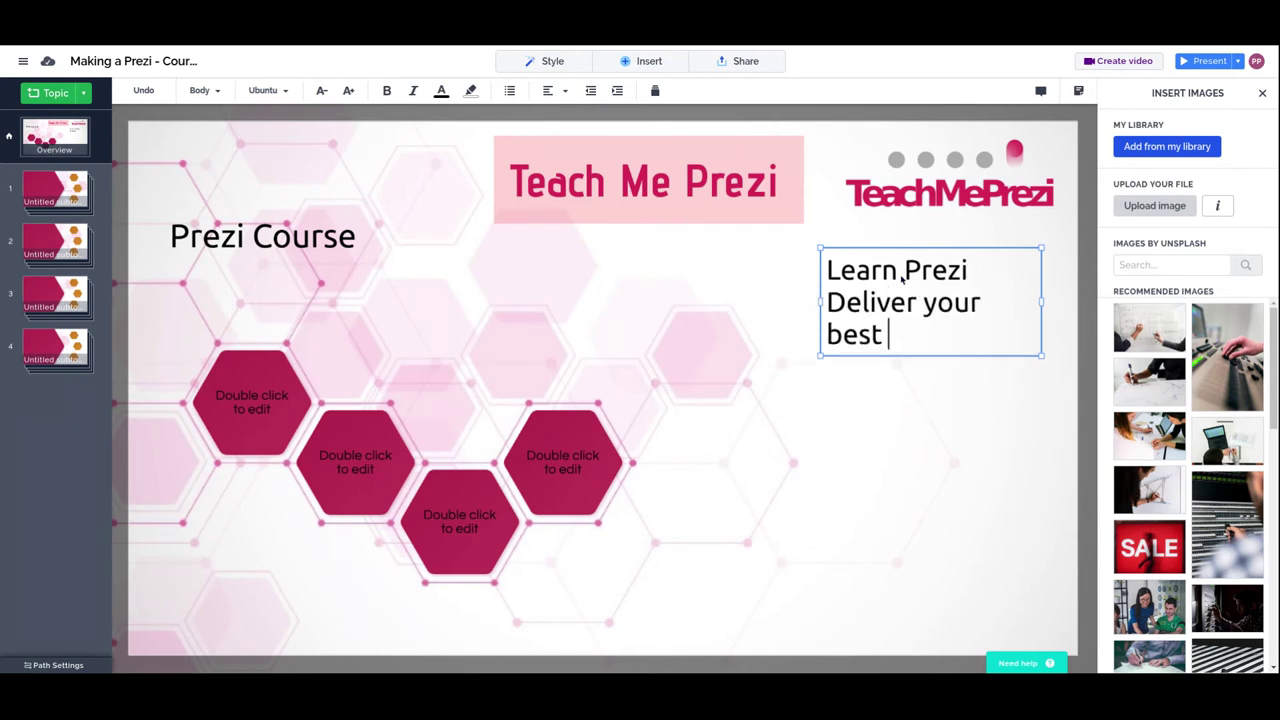
text(presentations ever)
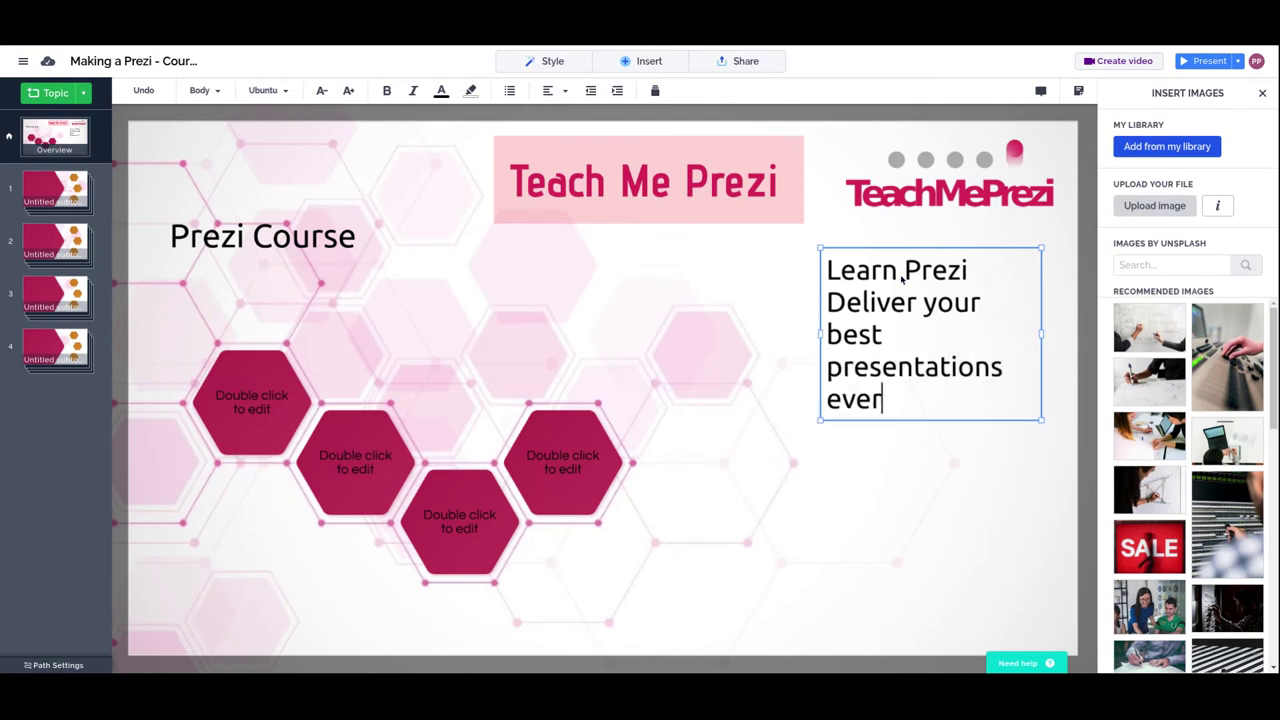
drag(916, 302, 806, 303)
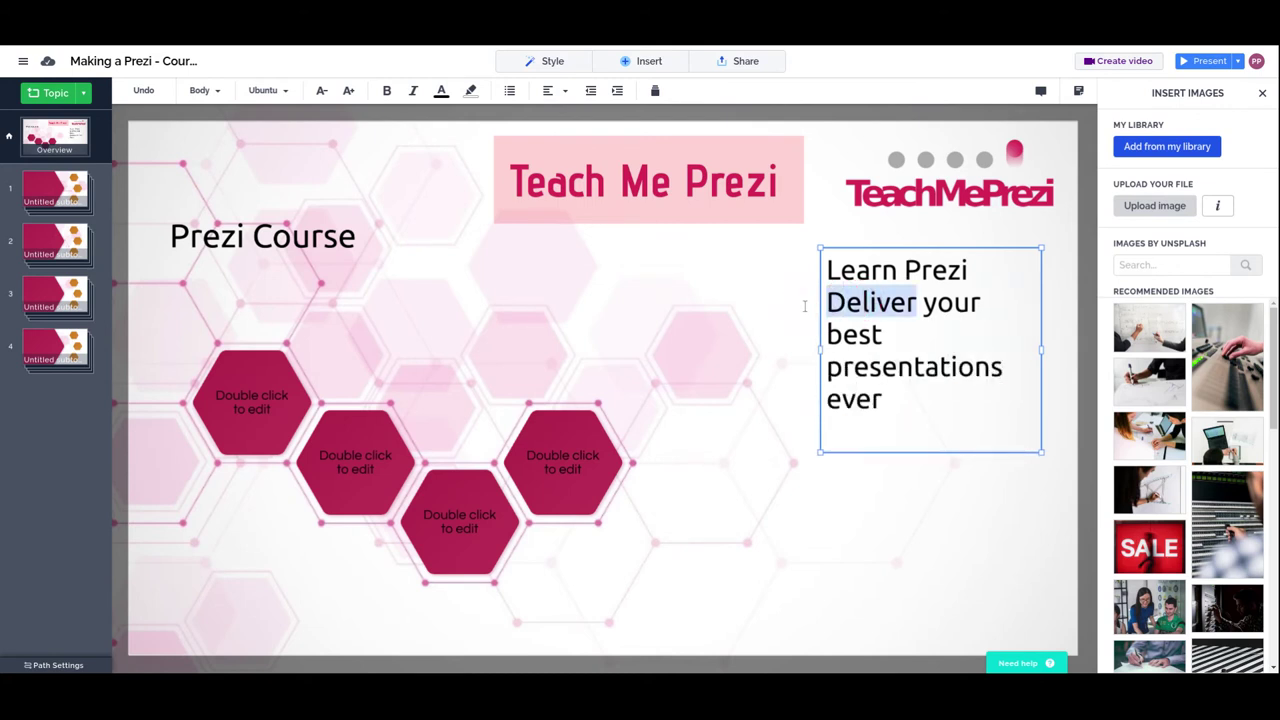
text(Mak)
click(970, 377)
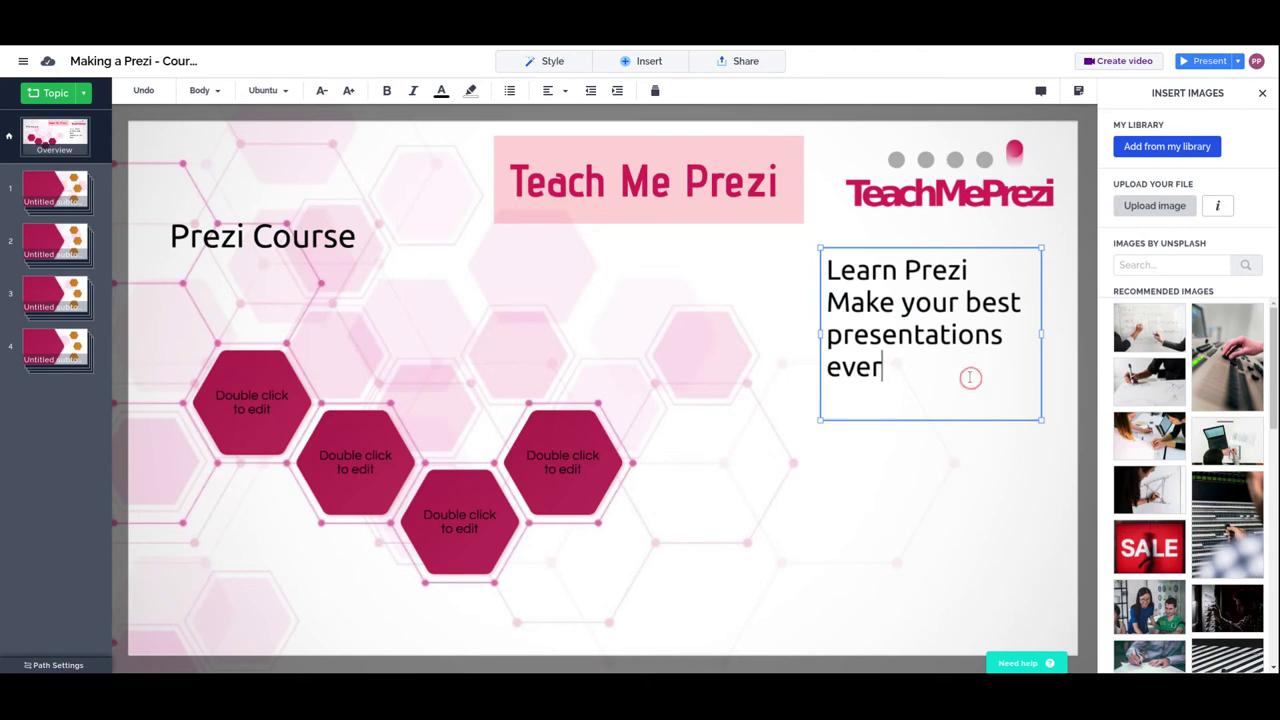
key(Return)
text(Pres)
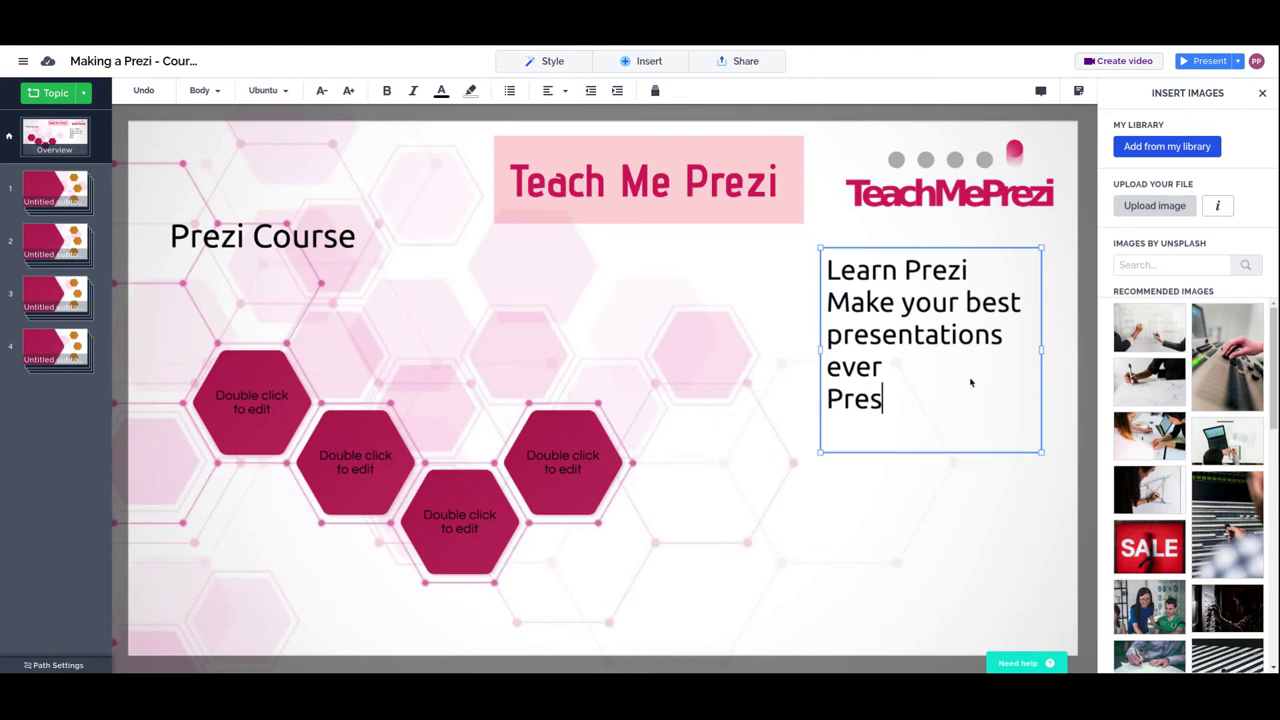
text(ent like a Master)
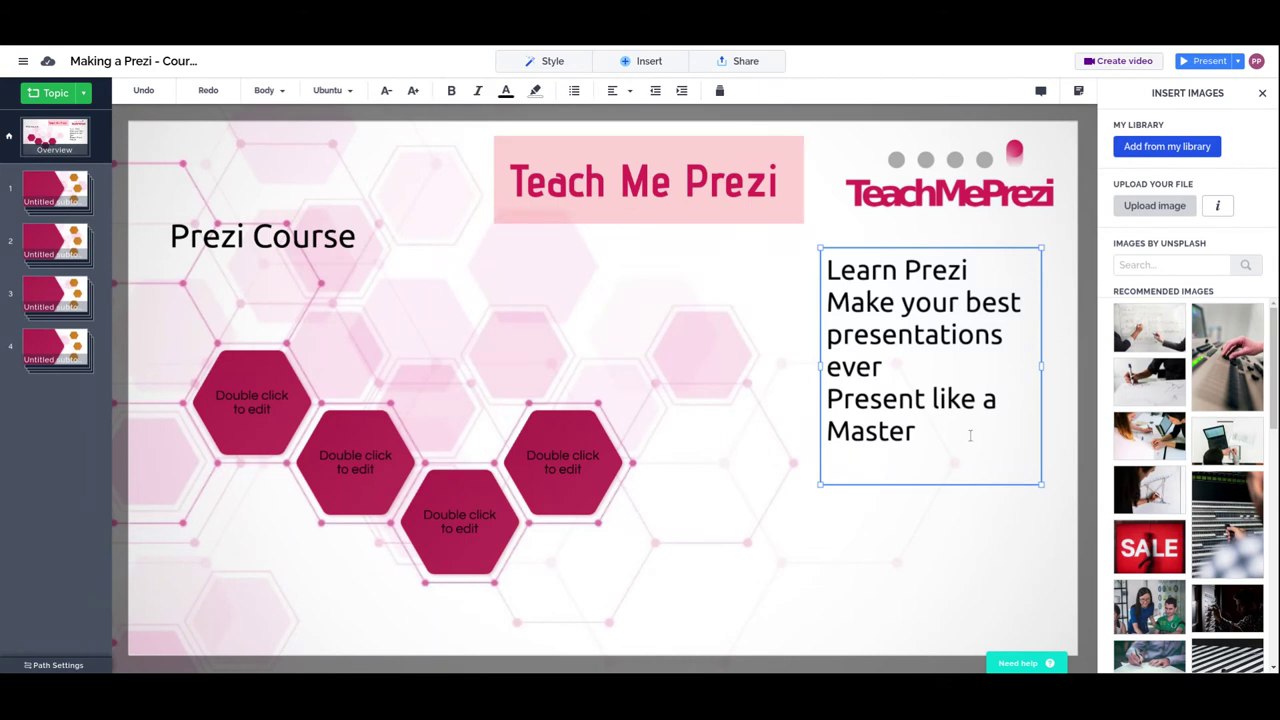
Make the three lines a bulleted list and widen the box so each fits one line
drag(918, 432, 799, 262)
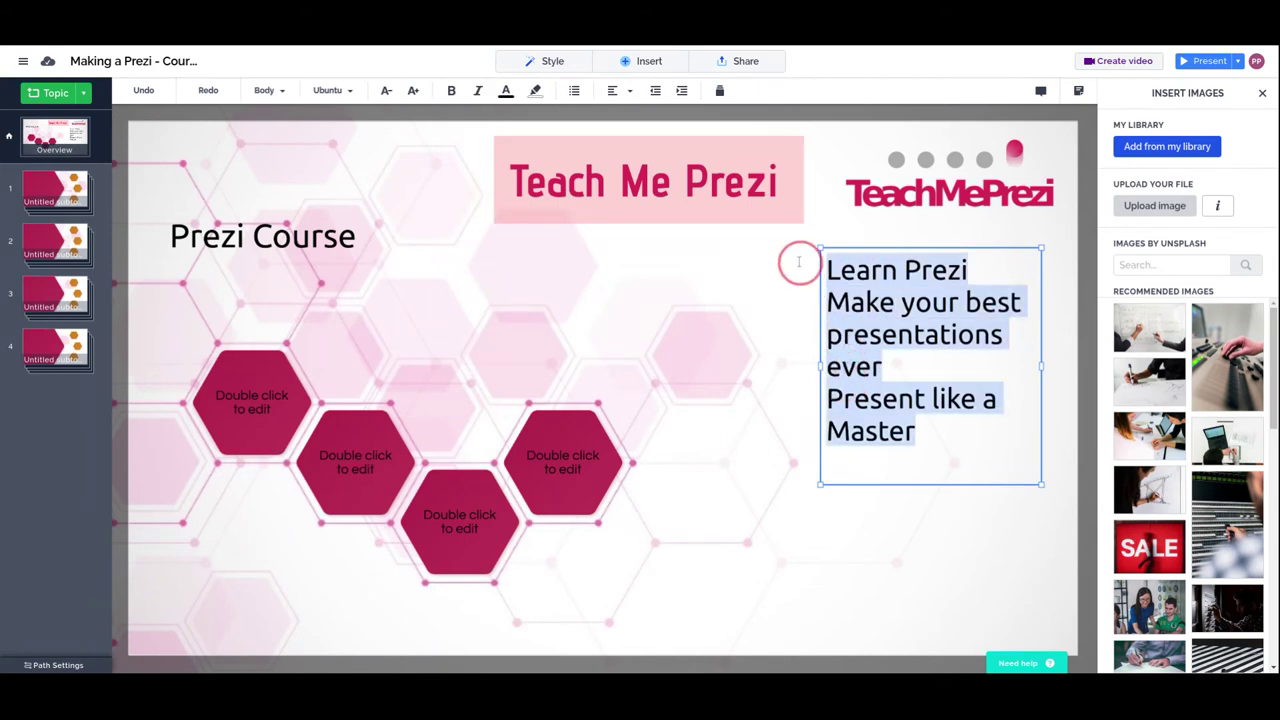
click(574, 90)
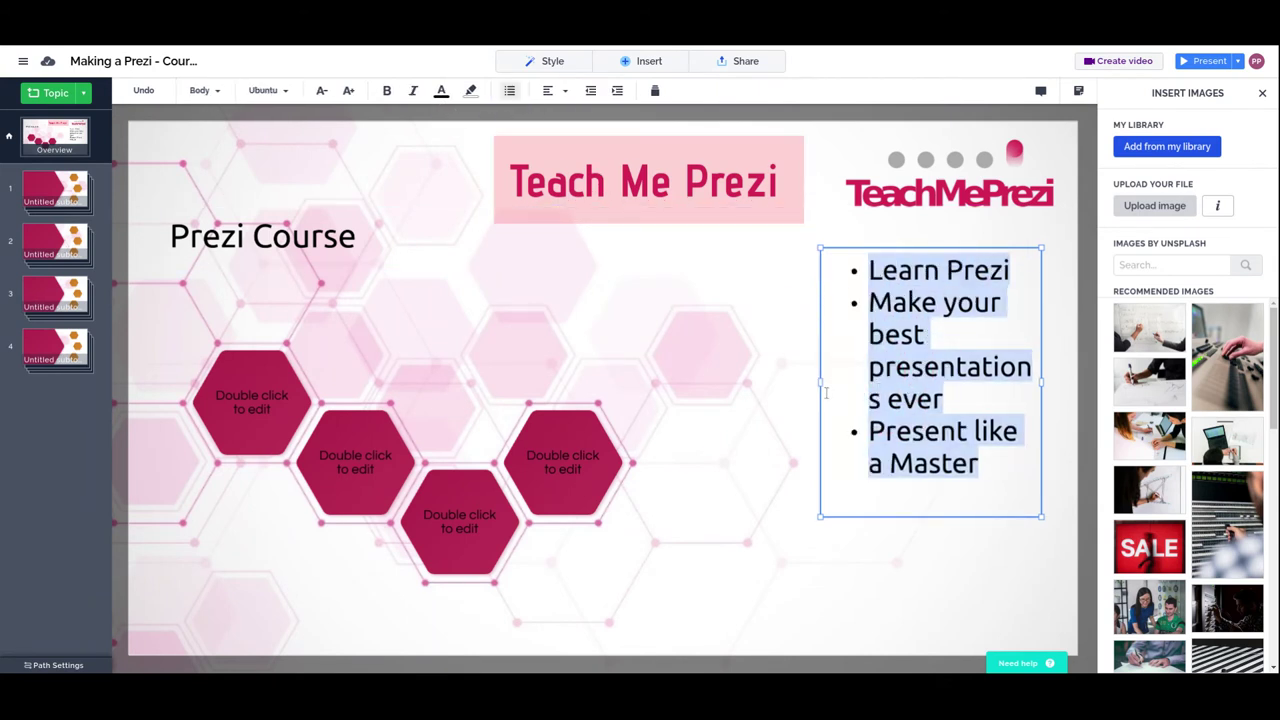
drag(817, 383, 766, 383)
drag(1040, 368, 1071, 366)
click(868, 350)
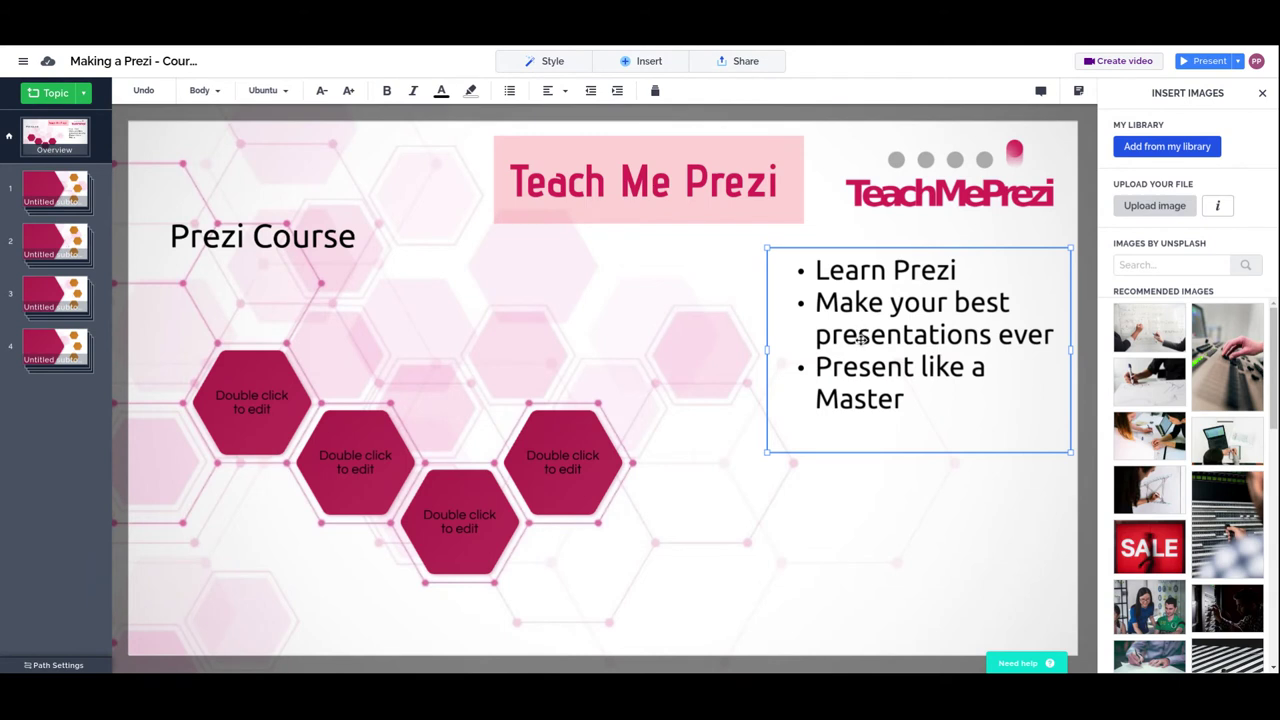
Shrink the bullet list text five steps with Decrease size, then save it as the style preset
click(860, 340)
click(704, 278)
click(864, 309)
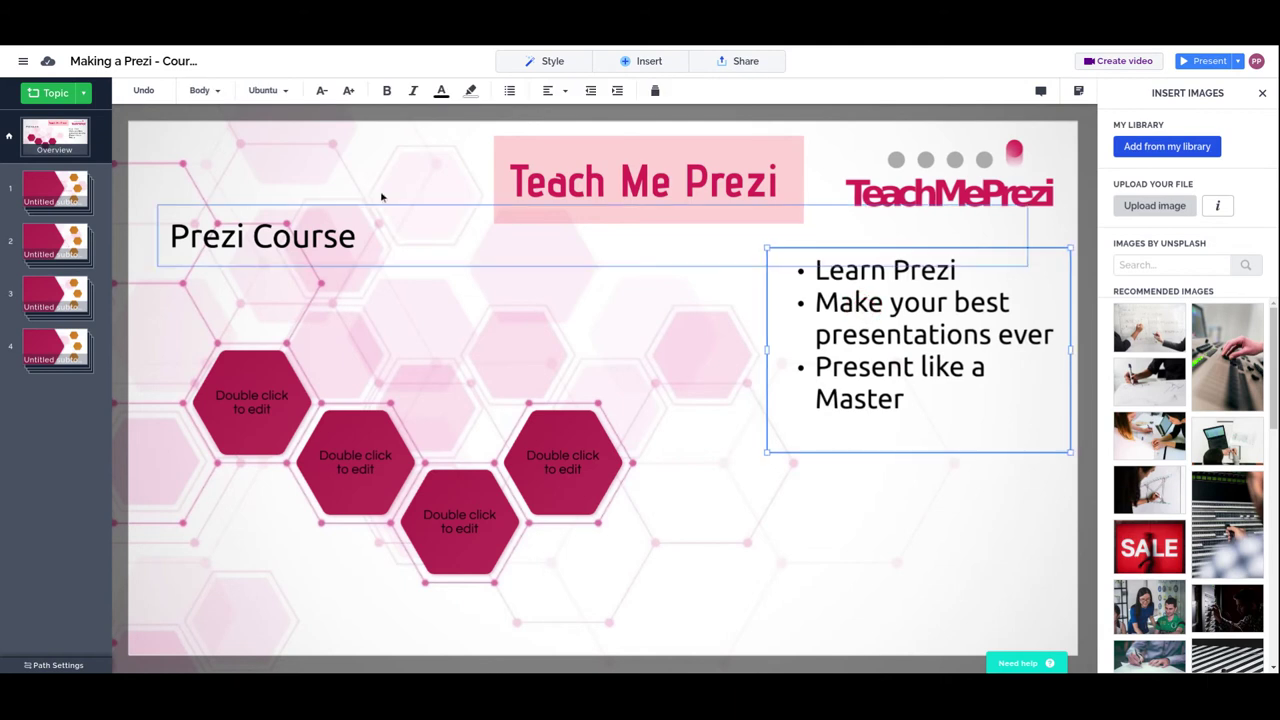
click(321, 91)
click(322, 92)
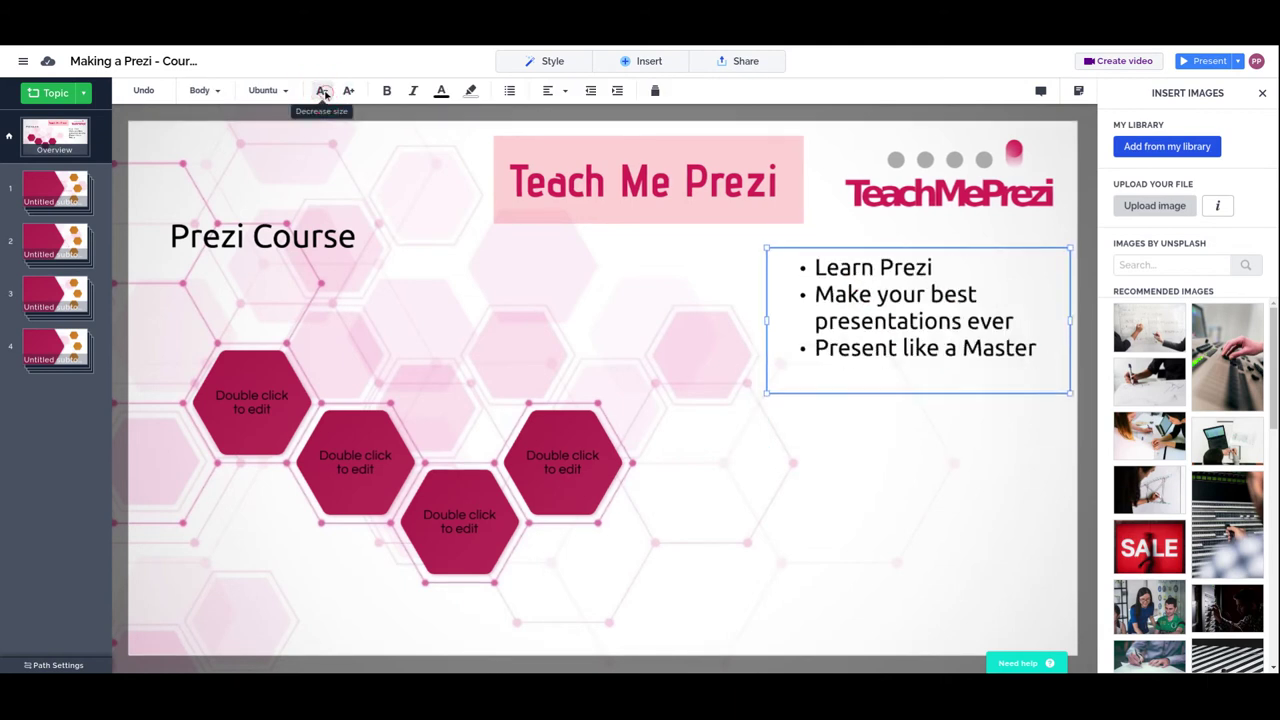
click(324, 92)
click(324, 92)
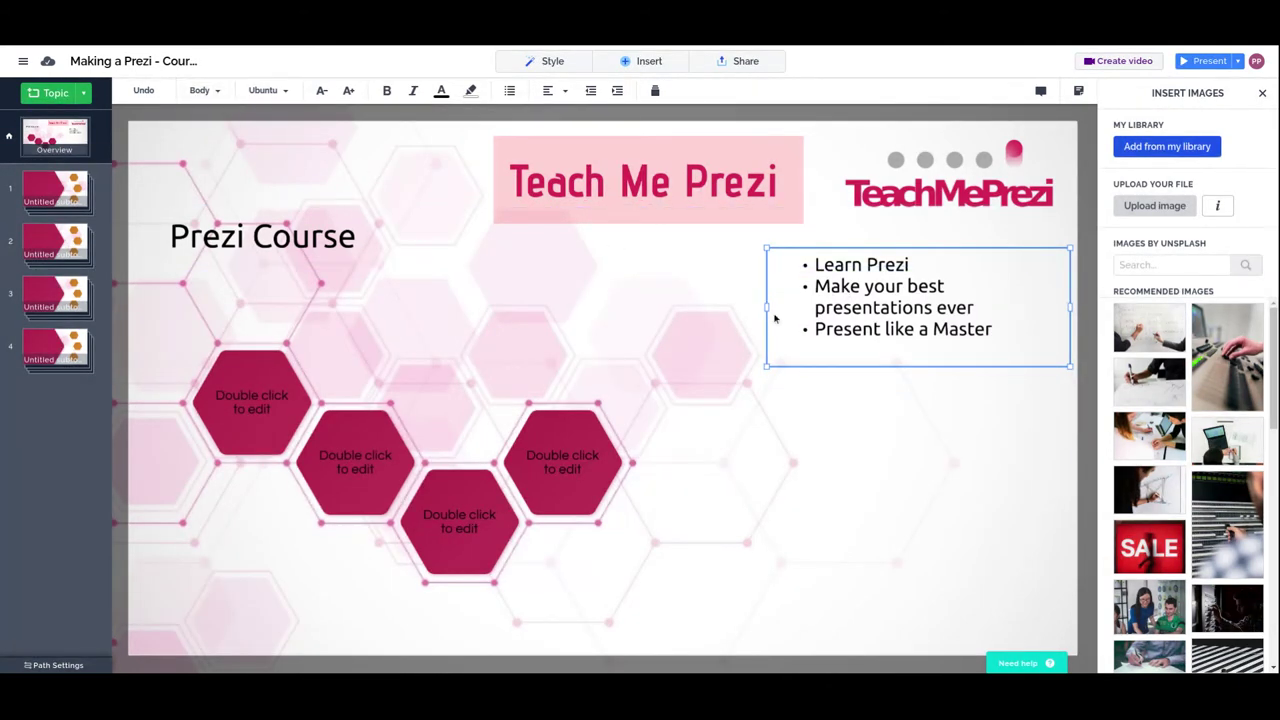
click(320, 91)
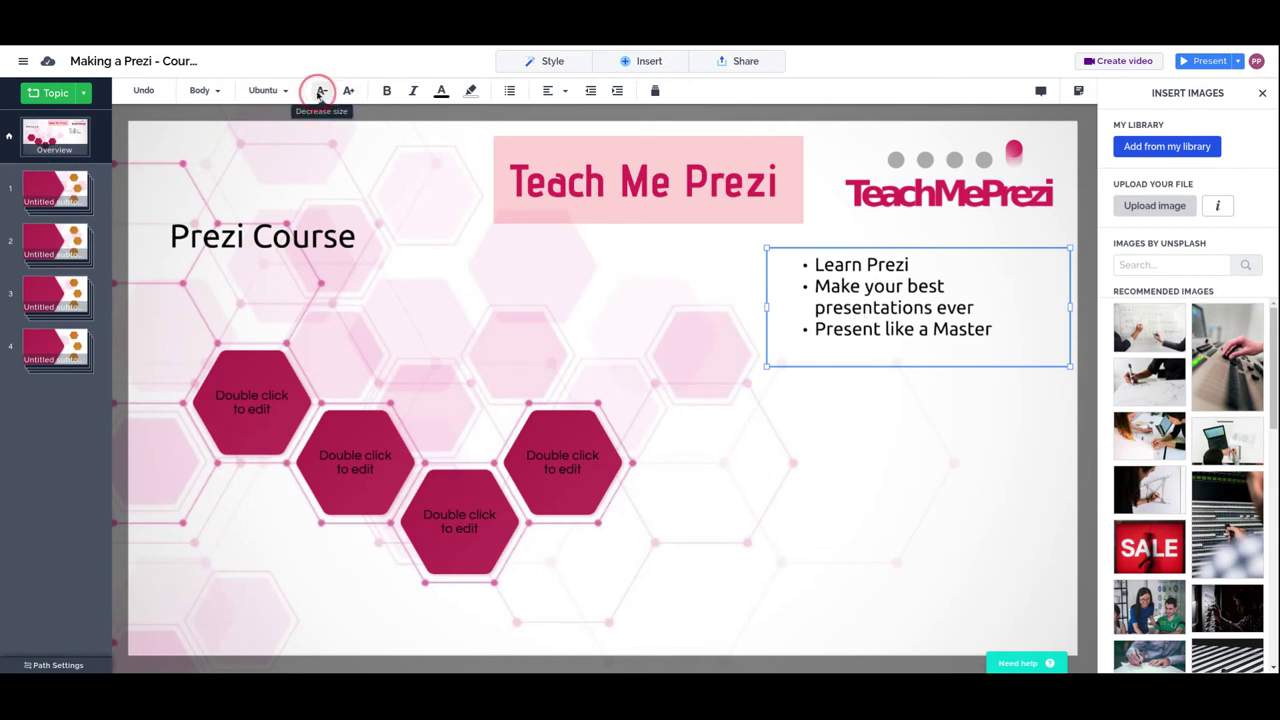
right_click(834, 287)
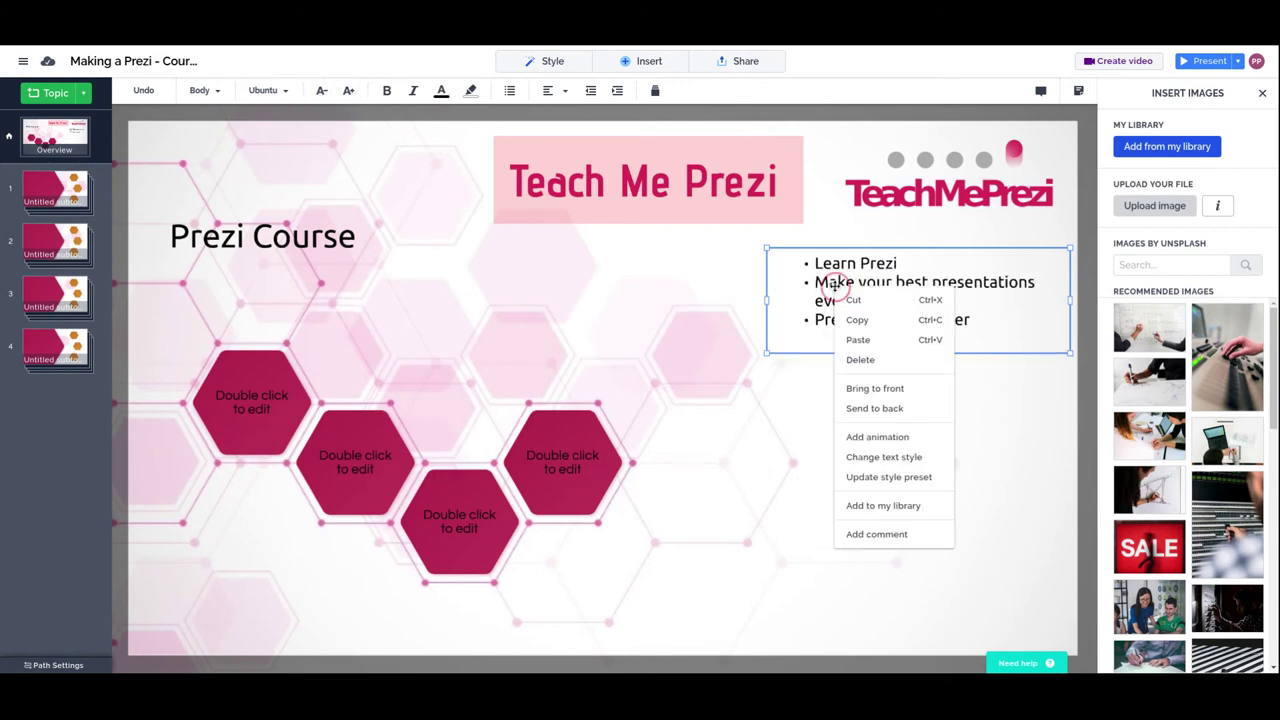
click(909, 480)
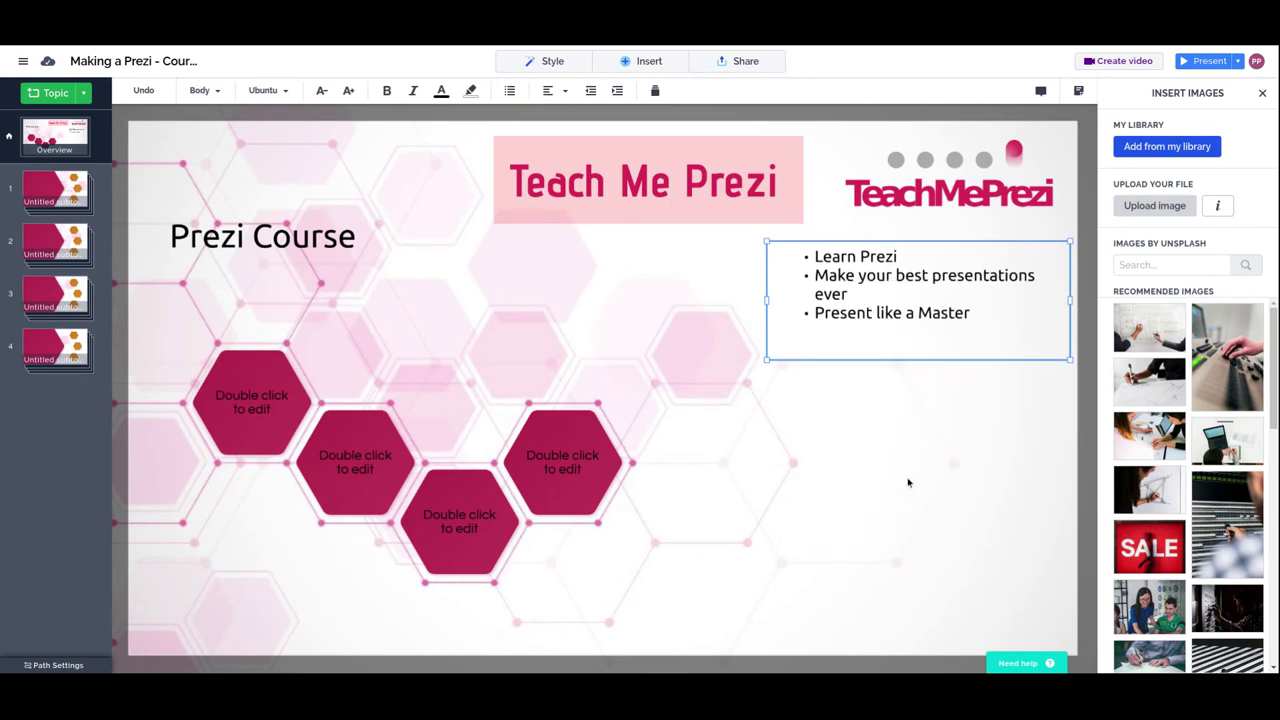
Right-align the three points and widen their text box so the lines fit
click(553, 62)
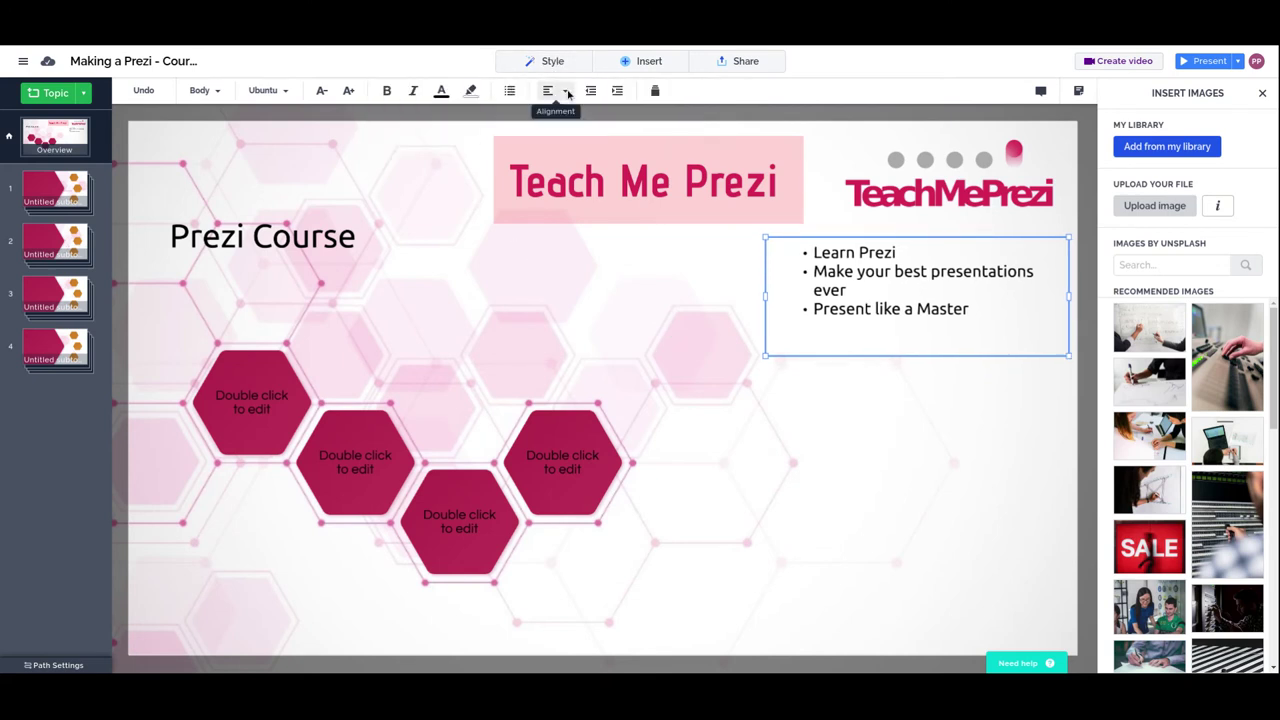
click(566, 91)
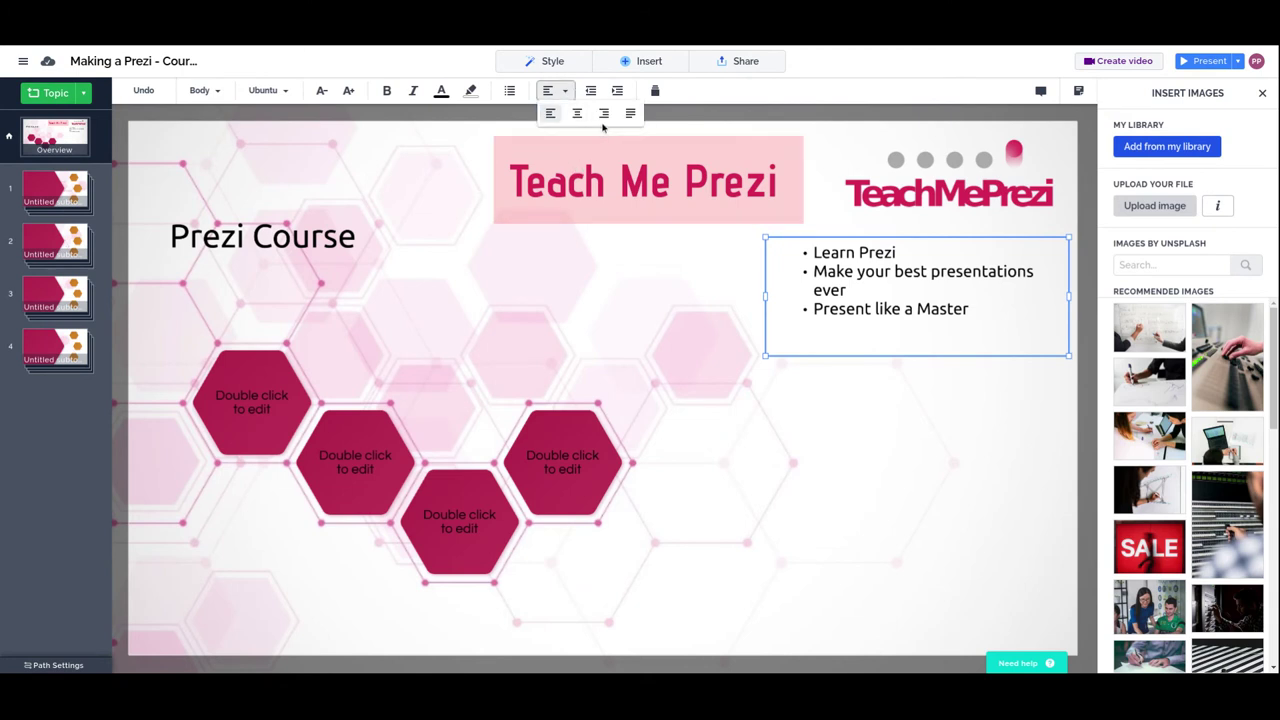
click(604, 116)
mouse_move(765, 296)
mouse_down()
mouse_move(669, 291)
mouse_move(745, 290)
mouse_up()
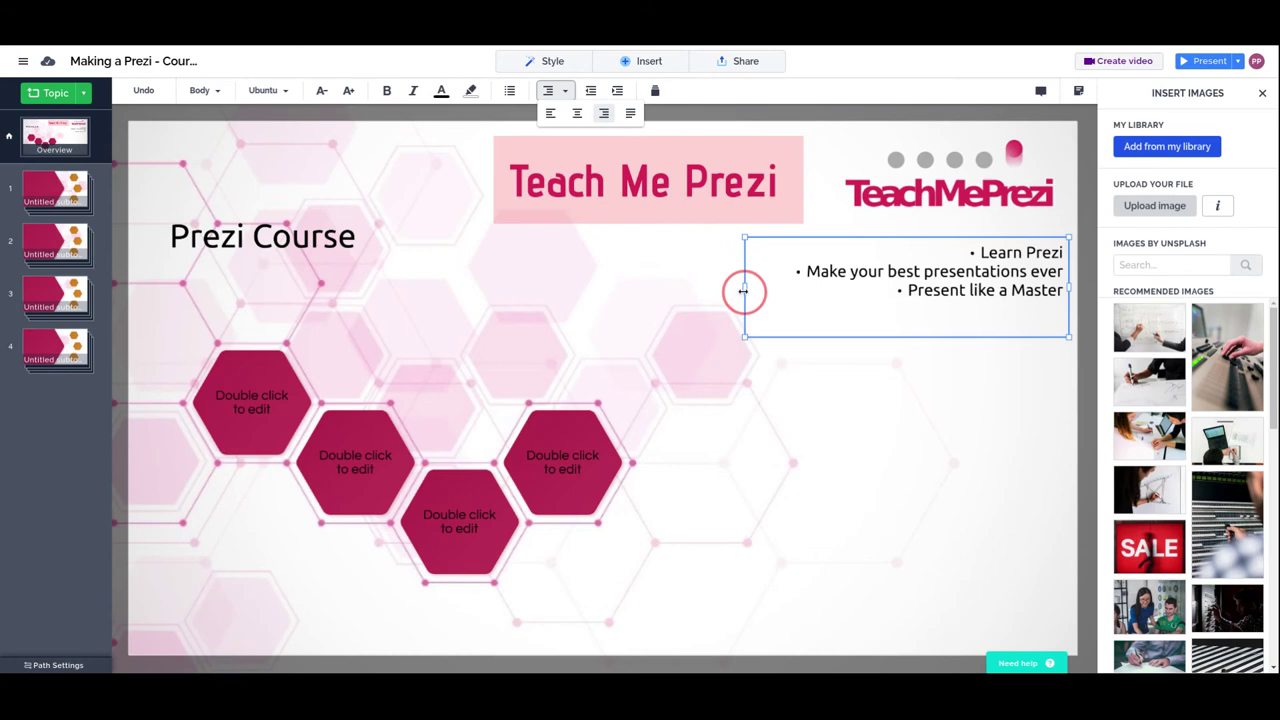
Turn off the bullets on all three points
click(862, 279)
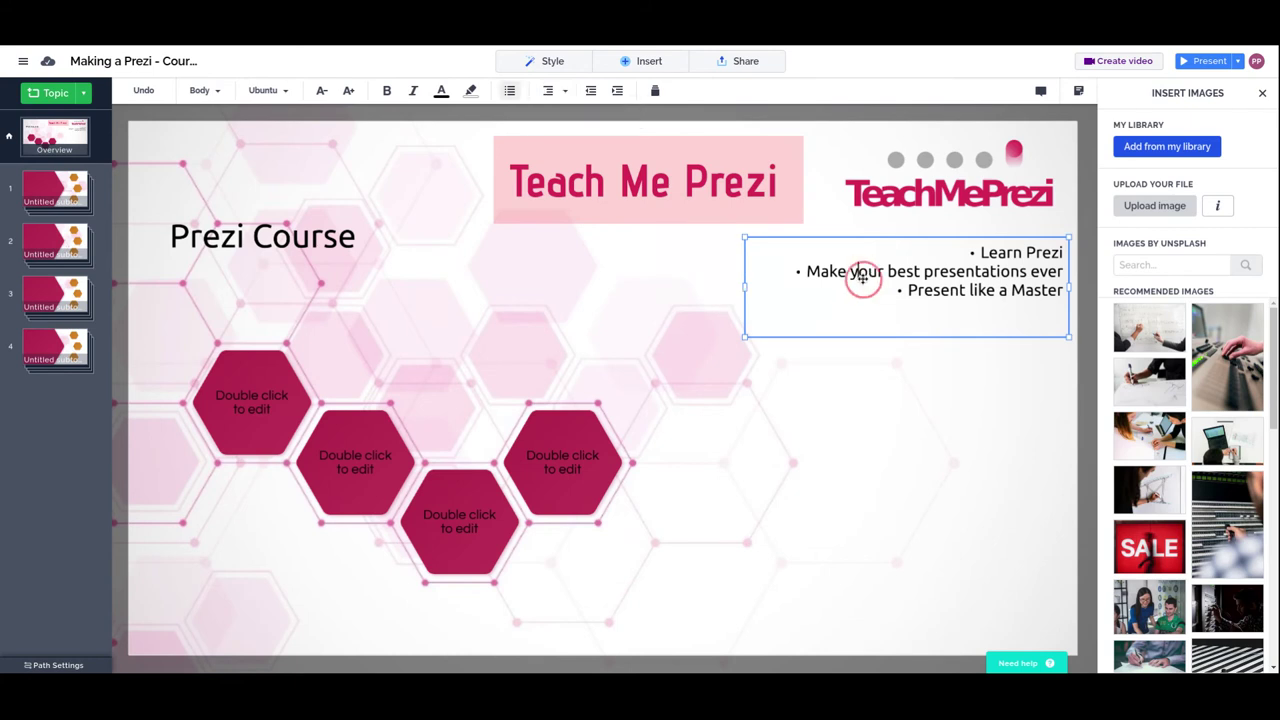
click(507, 92)
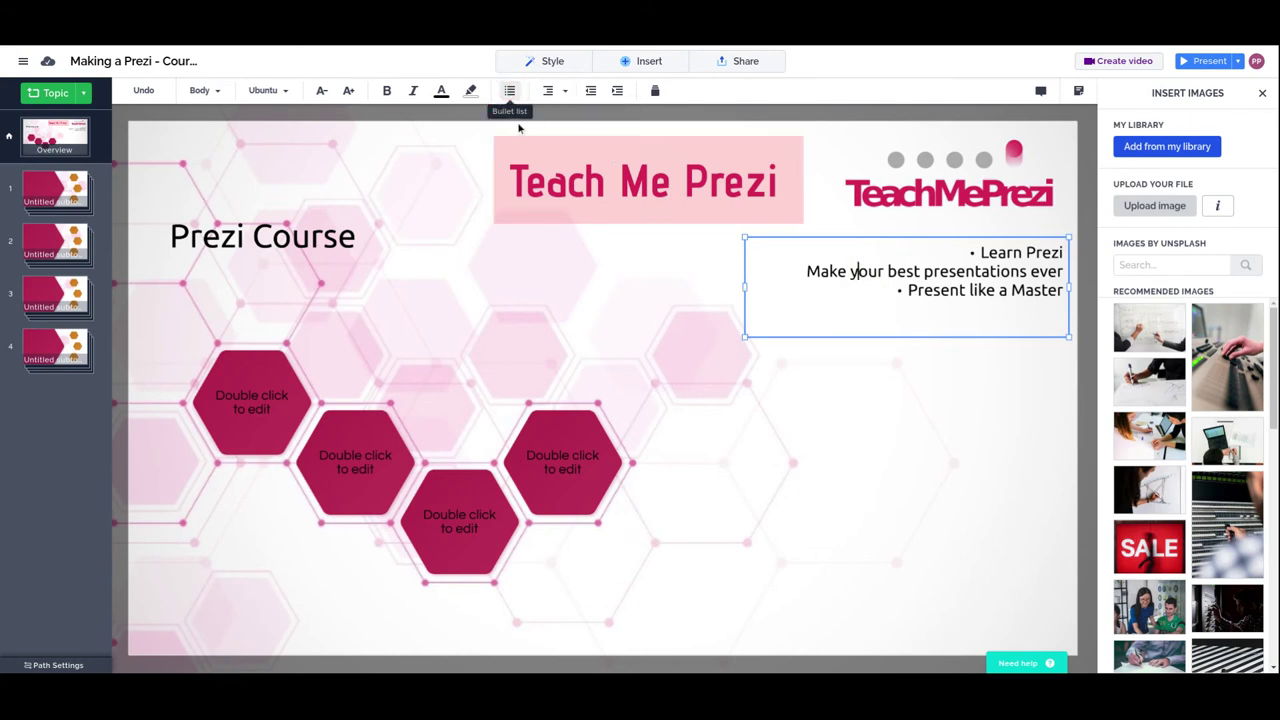
click(926, 282)
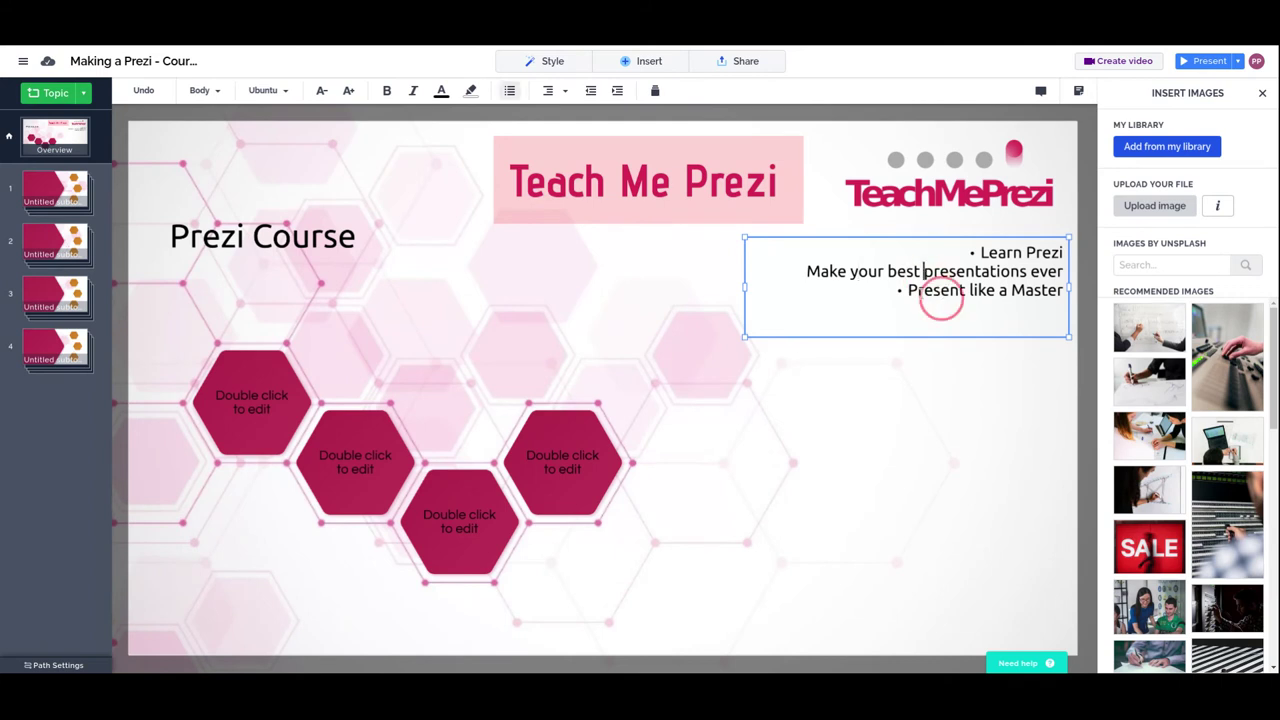
click(509, 92)
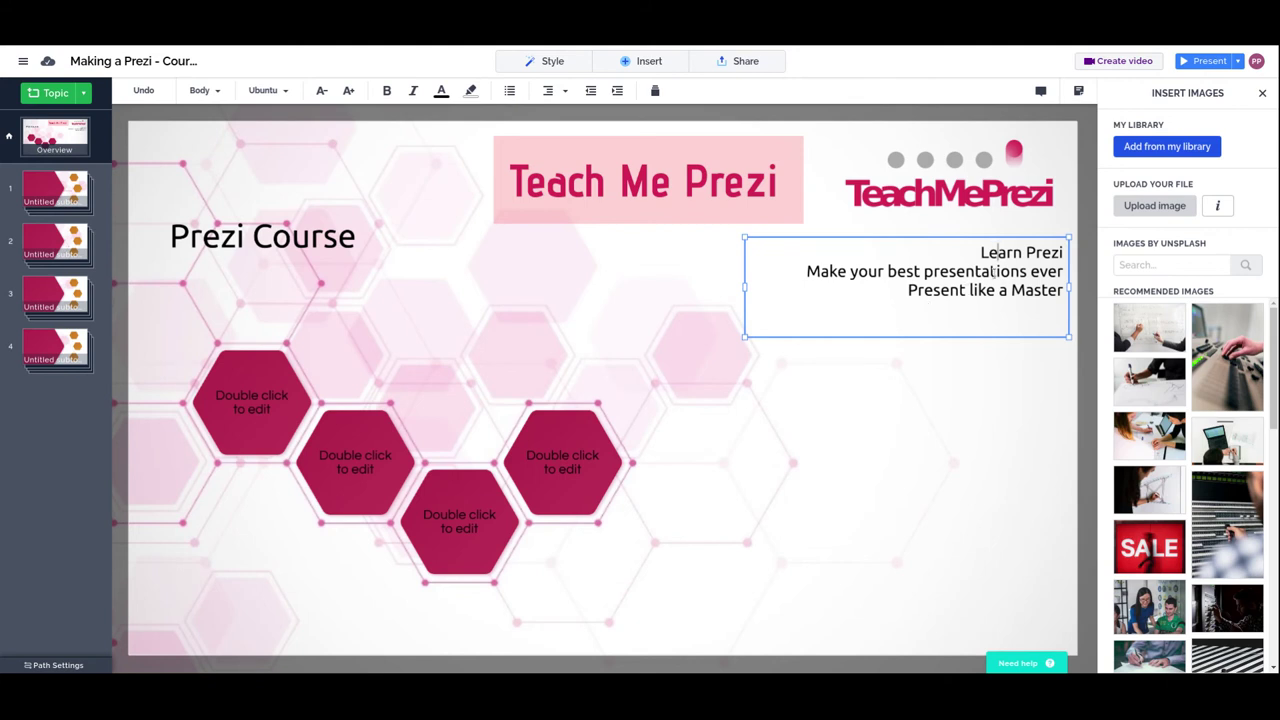
Insert blank lines between the points, including above 'Present like a Master'
click(803, 272)
key(Return)
key(Down)
key(Return)
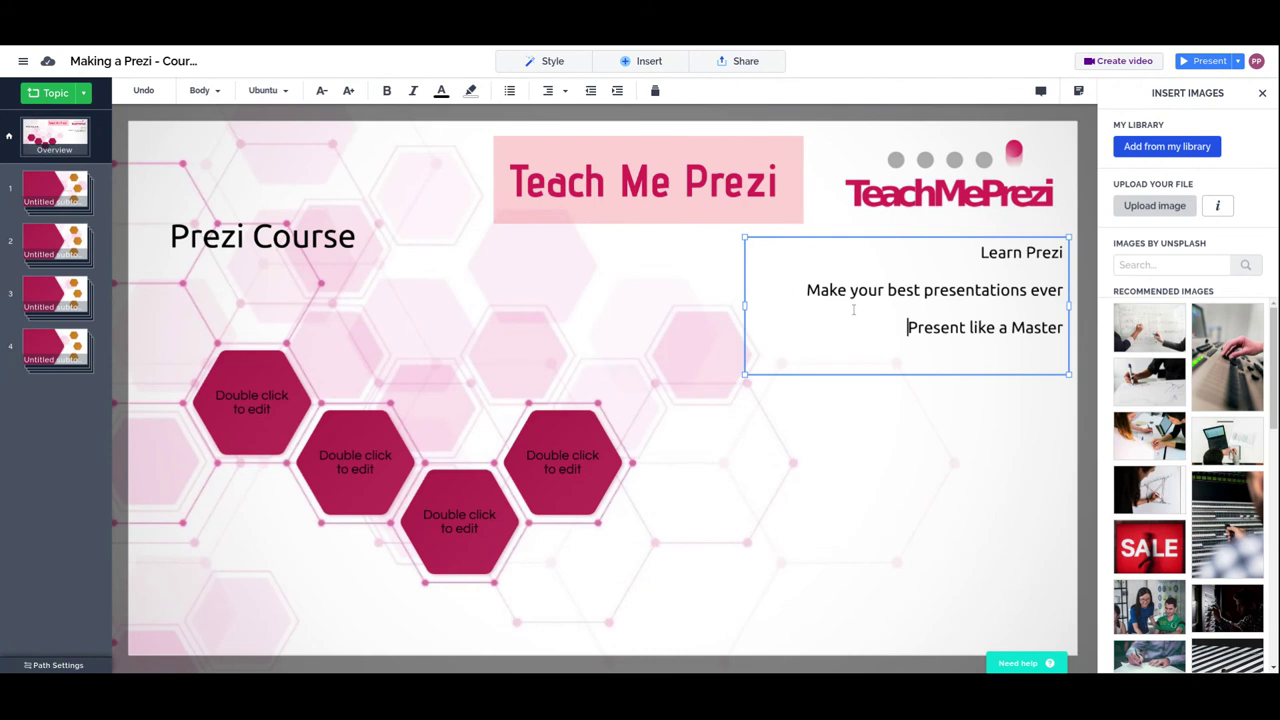
Left-align the three lines and indent them all one level
click(548, 91)
click(550, 113)
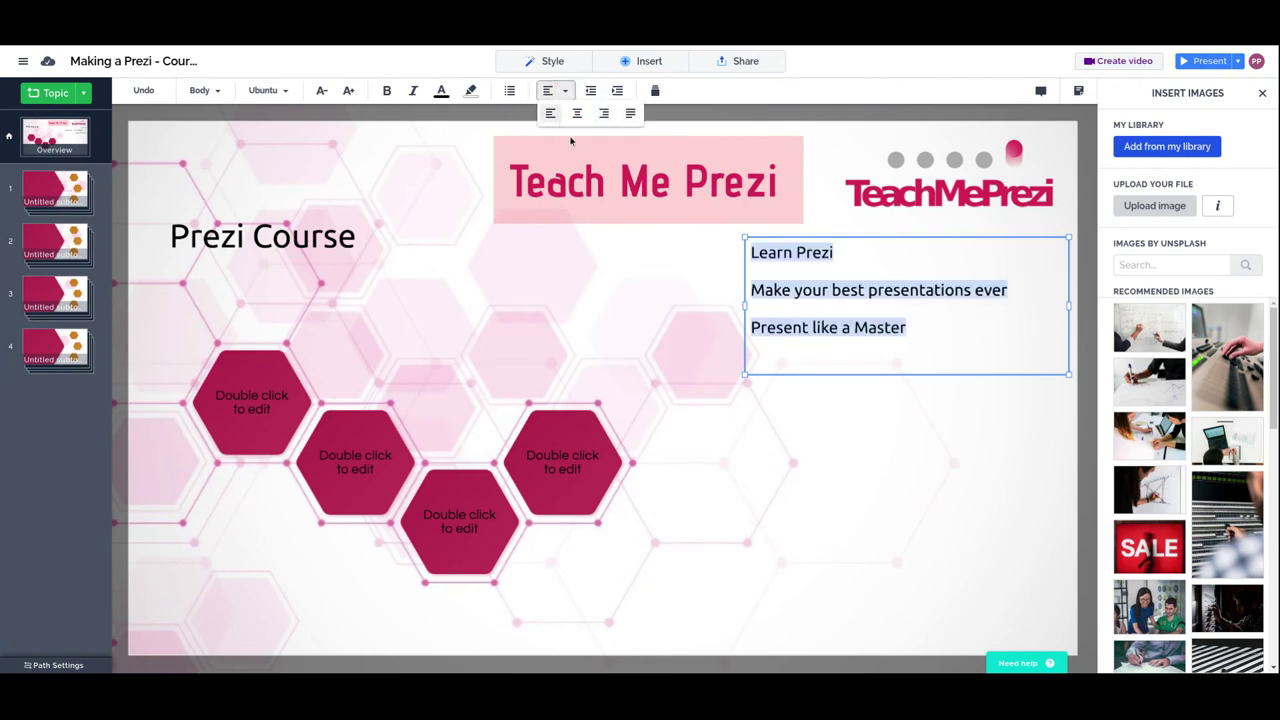
click(850, 270)
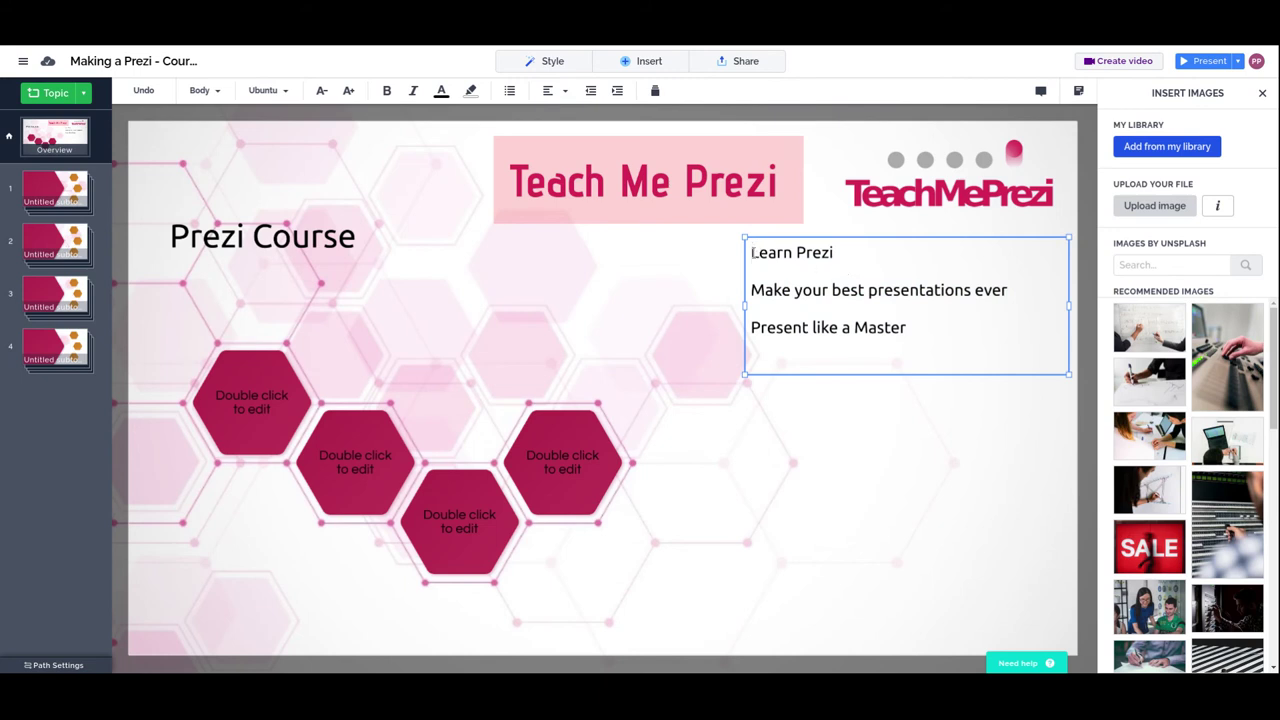
drag(752, 252, 915, 346)
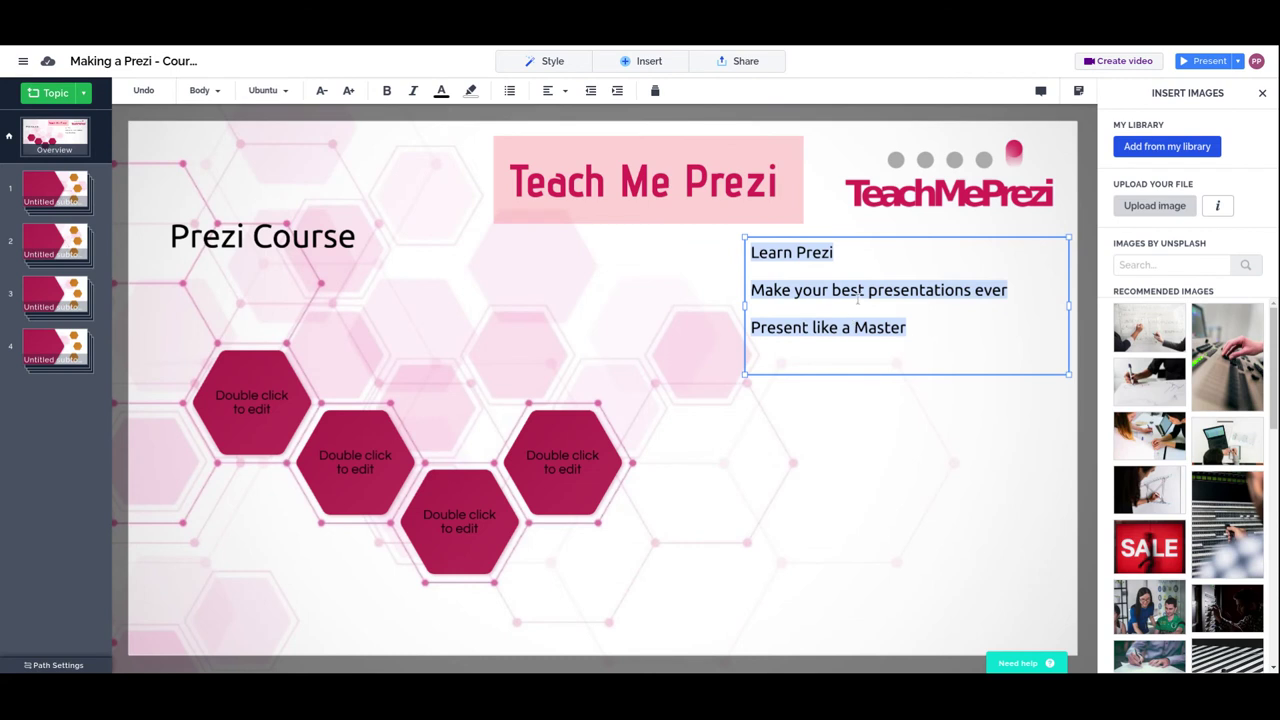
click(617, 92)
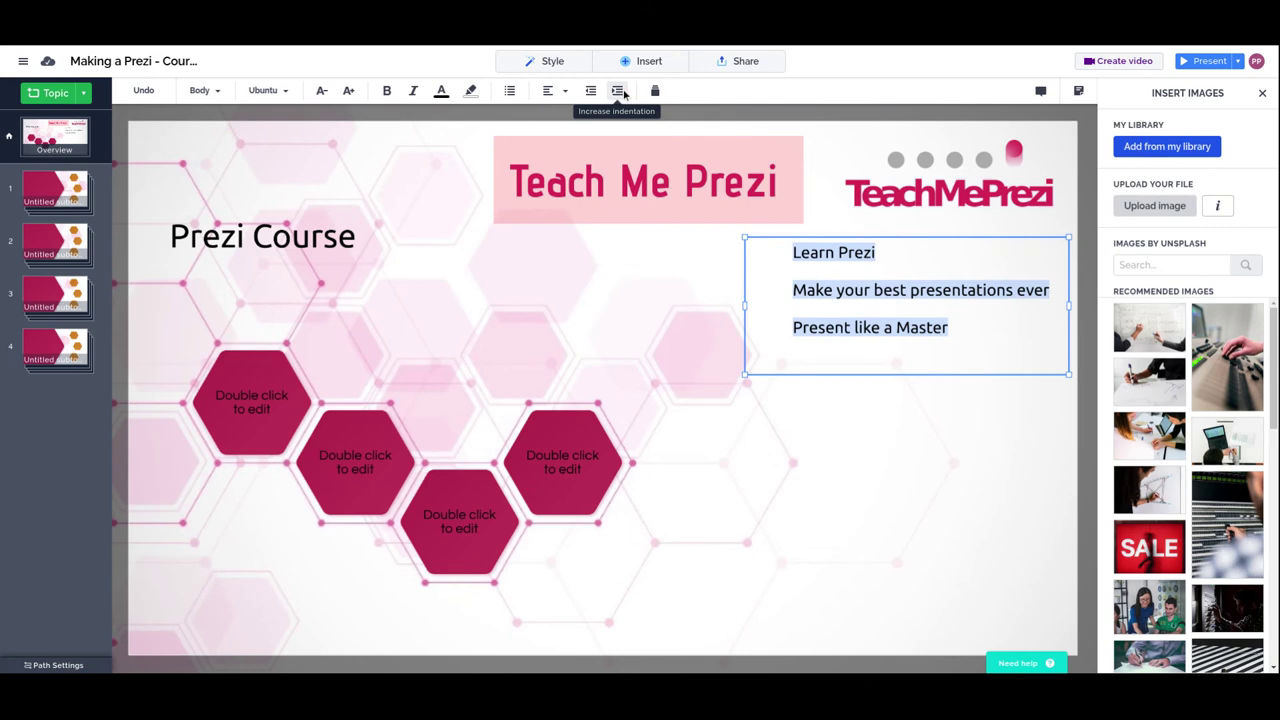
click(795, 248)
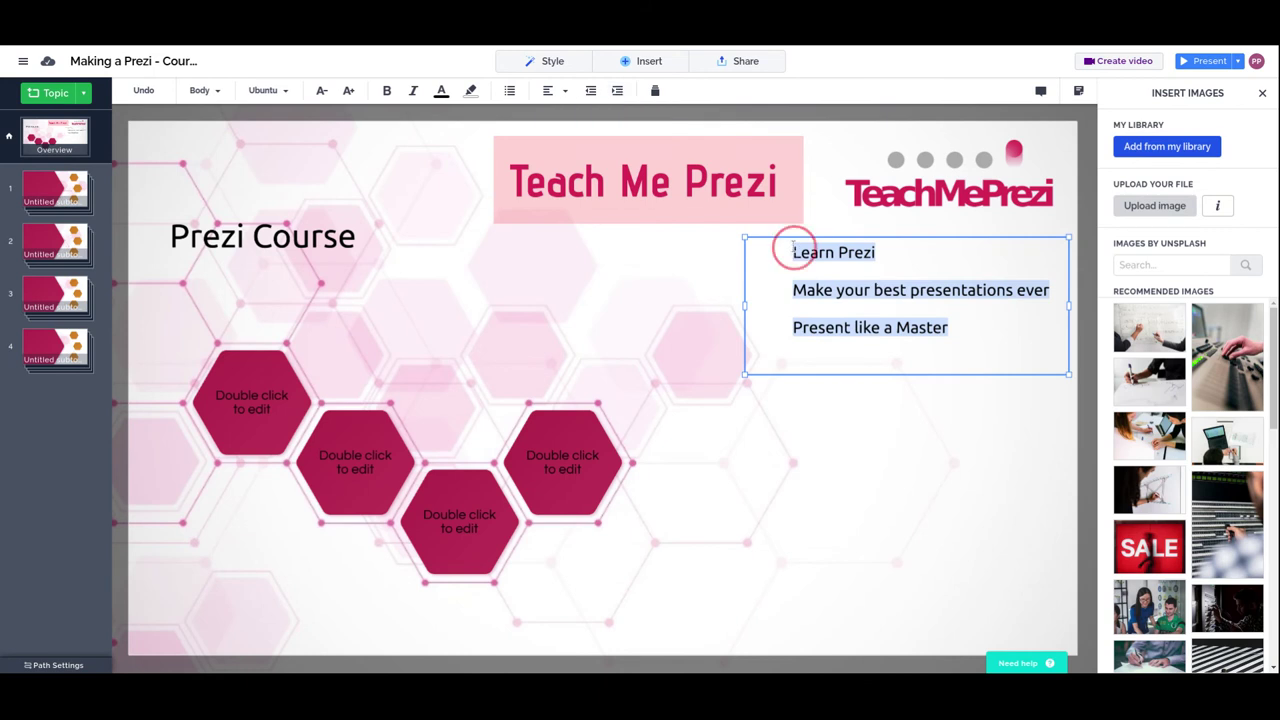
Indent 'Make your best presentations ever' one more level and widen the box leftward
click(748, 250)
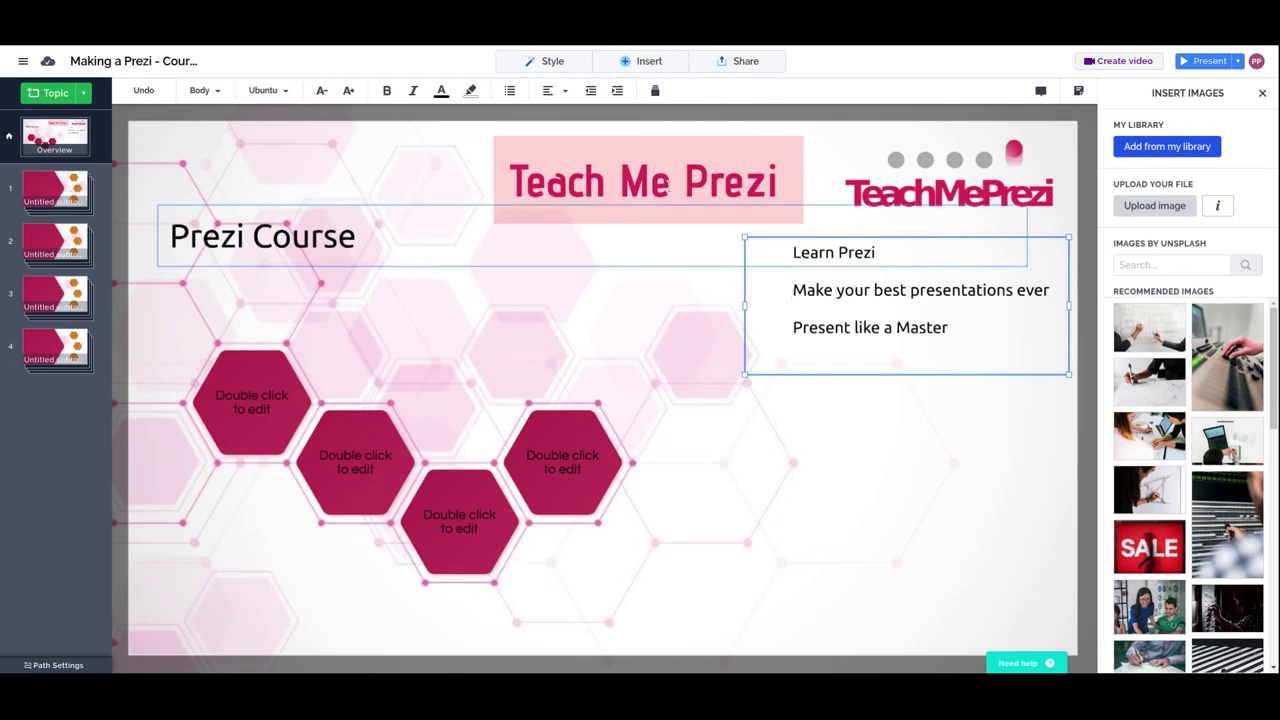
key(Down)
click(618, 91)
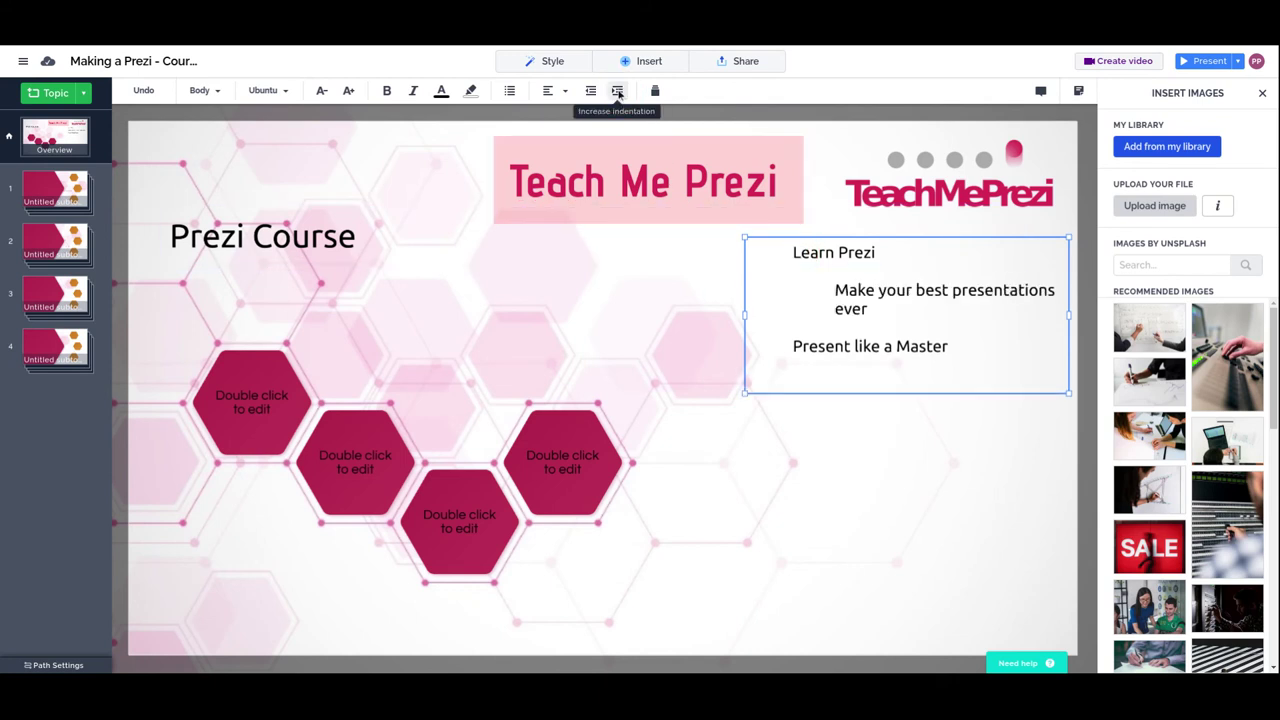
drag(744, 315, 672, 306)
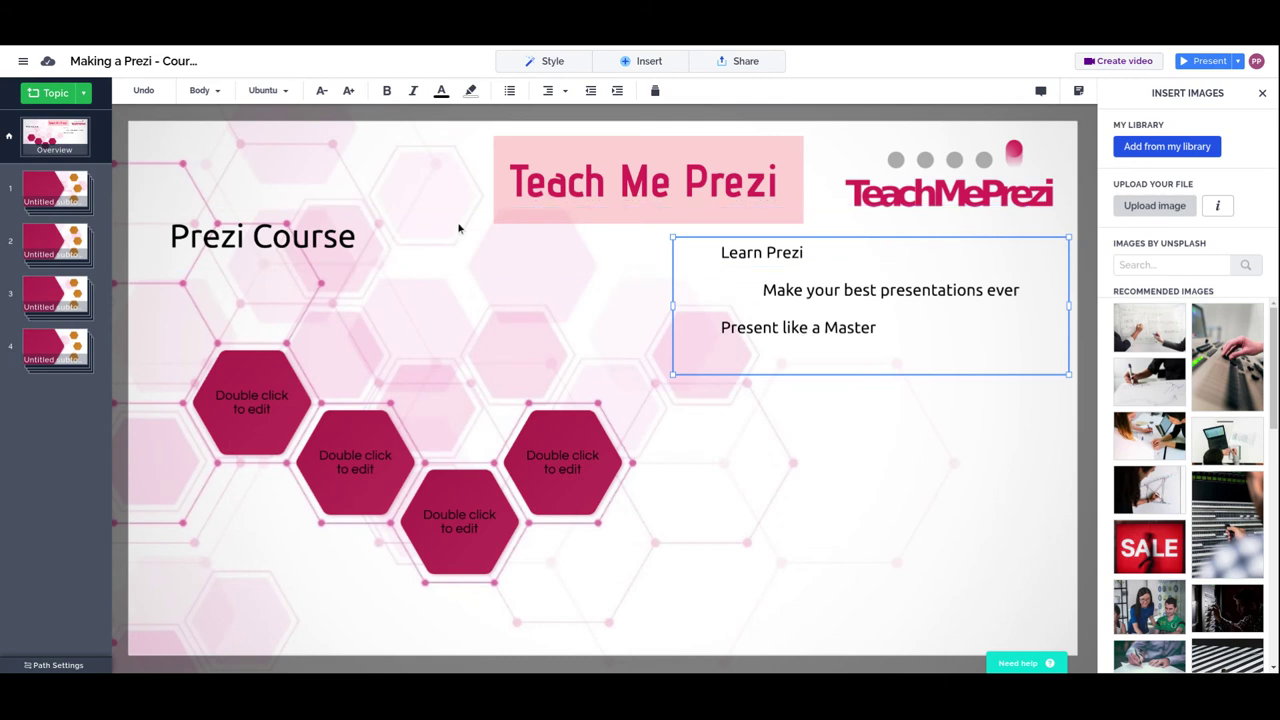
click(562, 194)
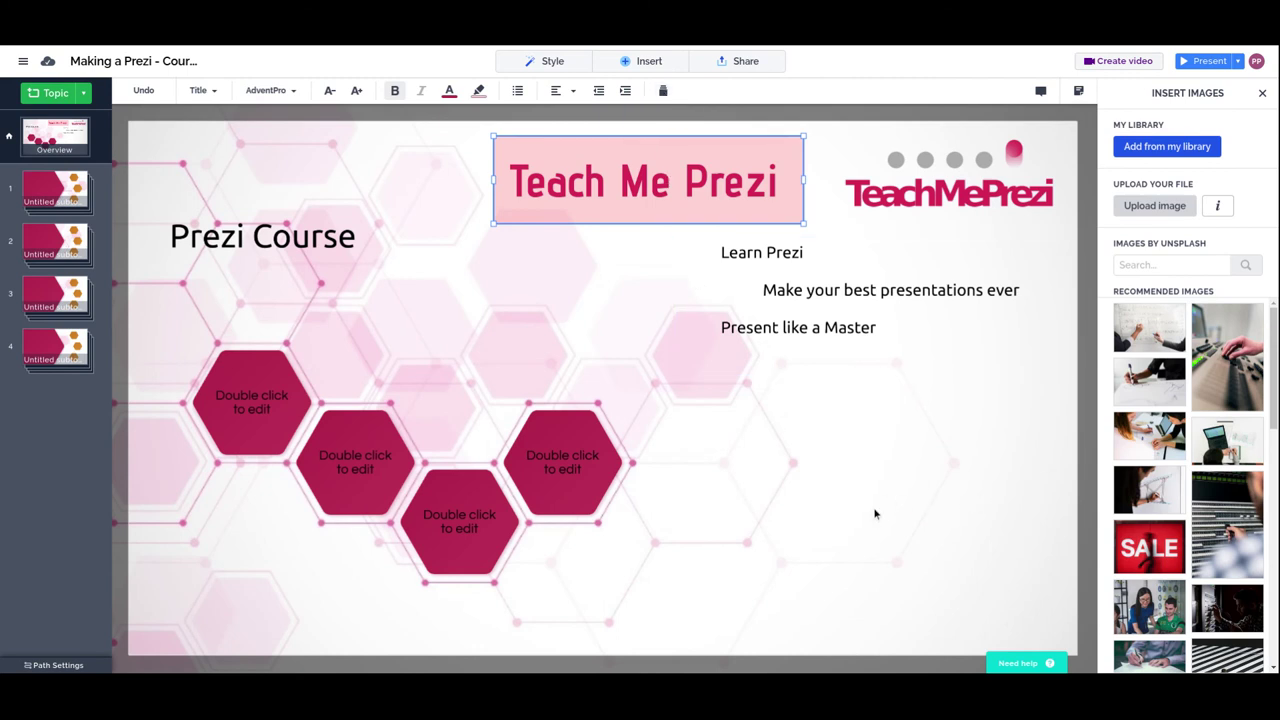
Delete the Teach Me Prezi title and Learn Prezi text box, then move Prezi Course beneath the logo
click(670, 182)
click(966, 406)
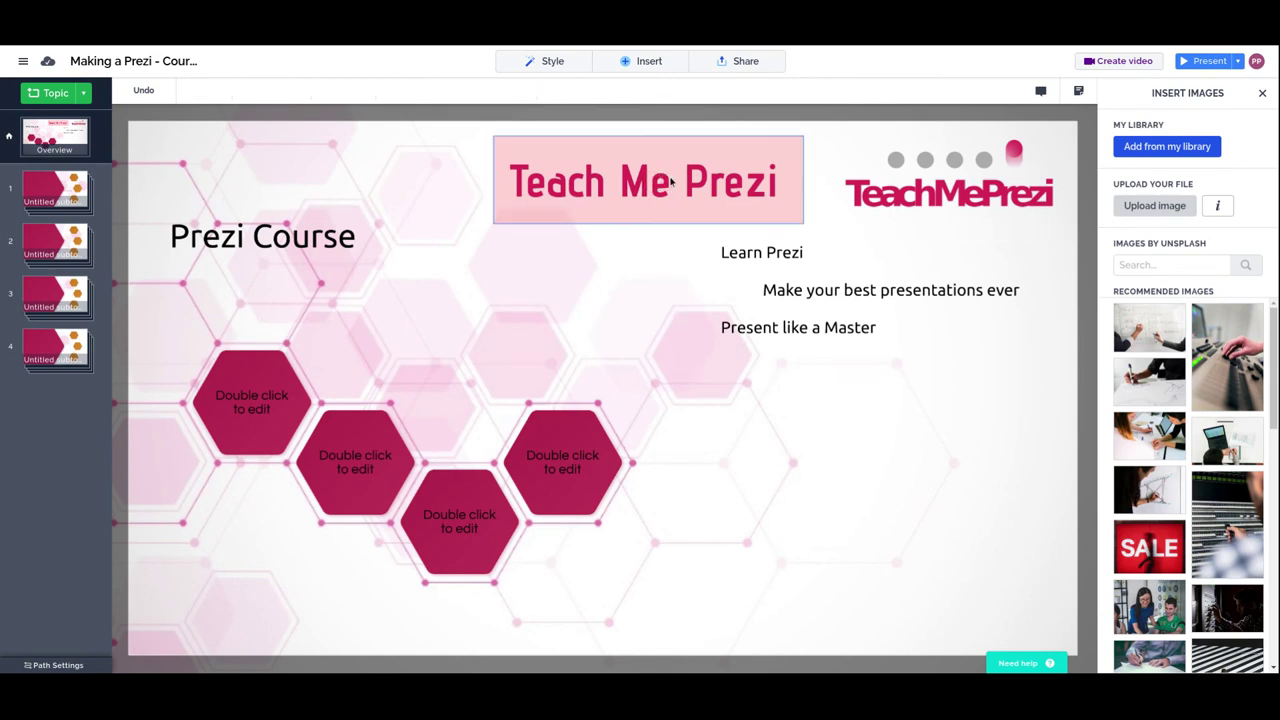
click(670, 180)
key(Delete)
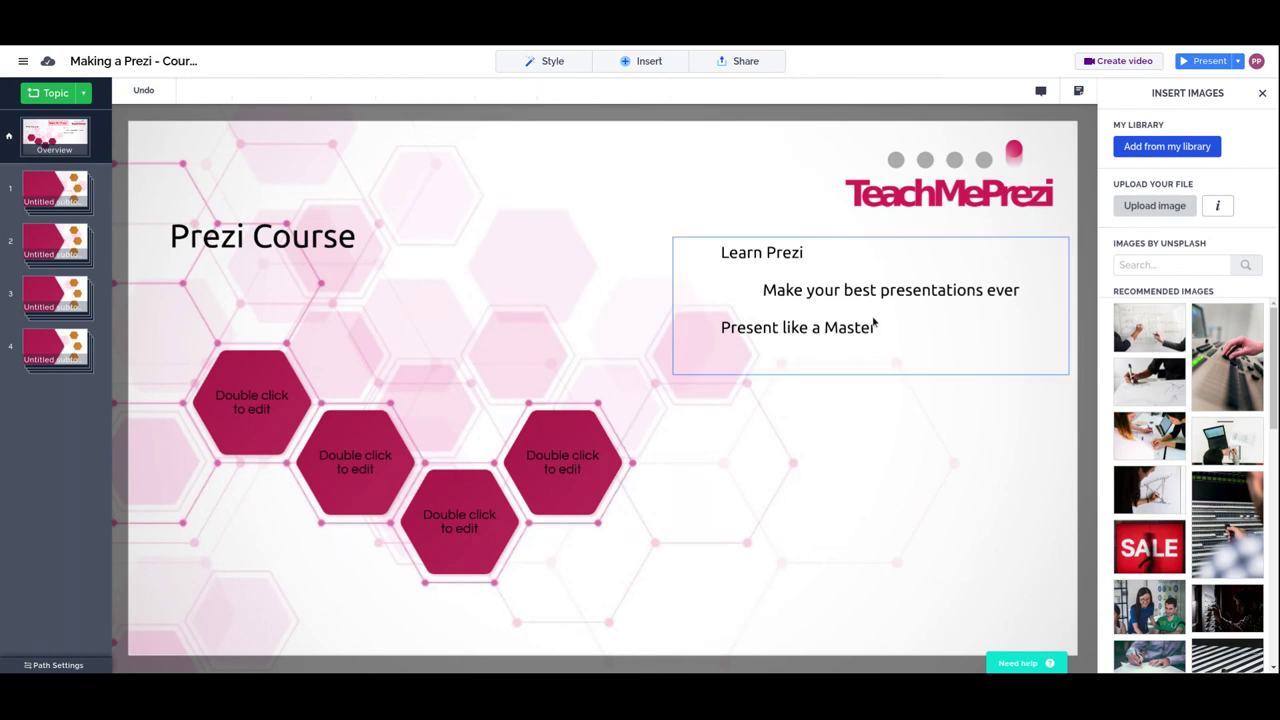
click(869, 290)
key(Delete)
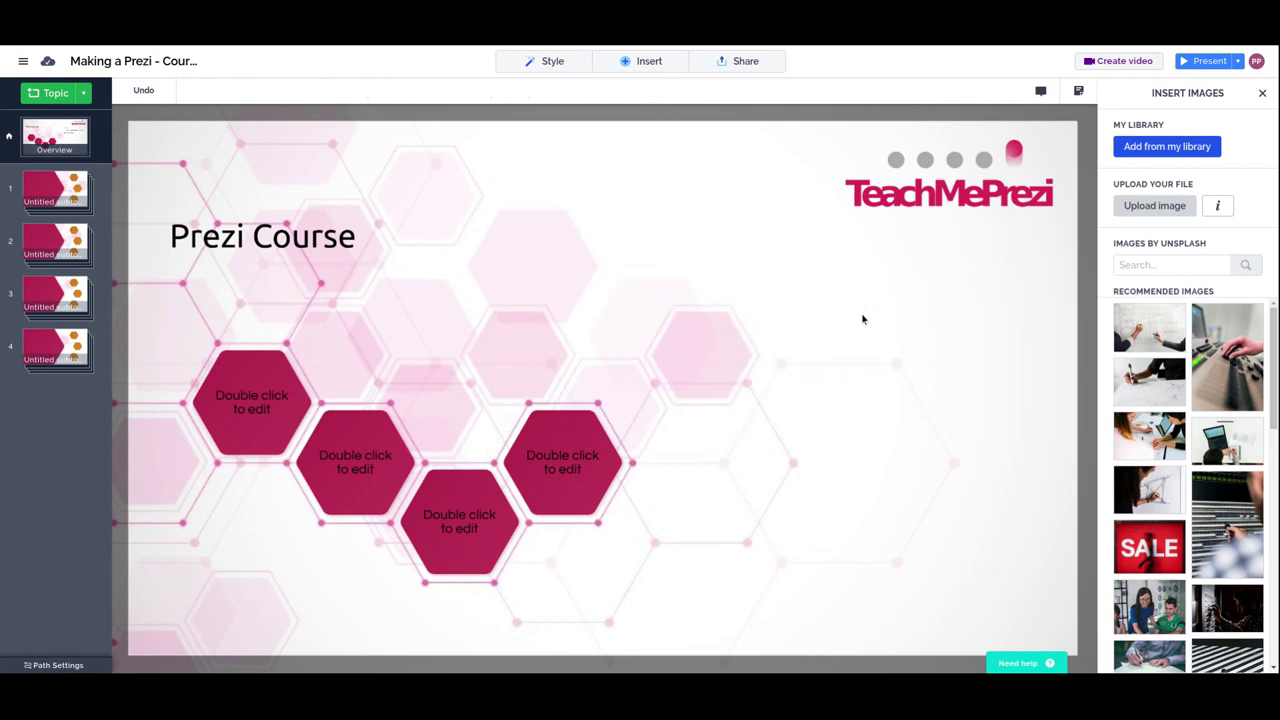
drag(284, 236, 750, 254)
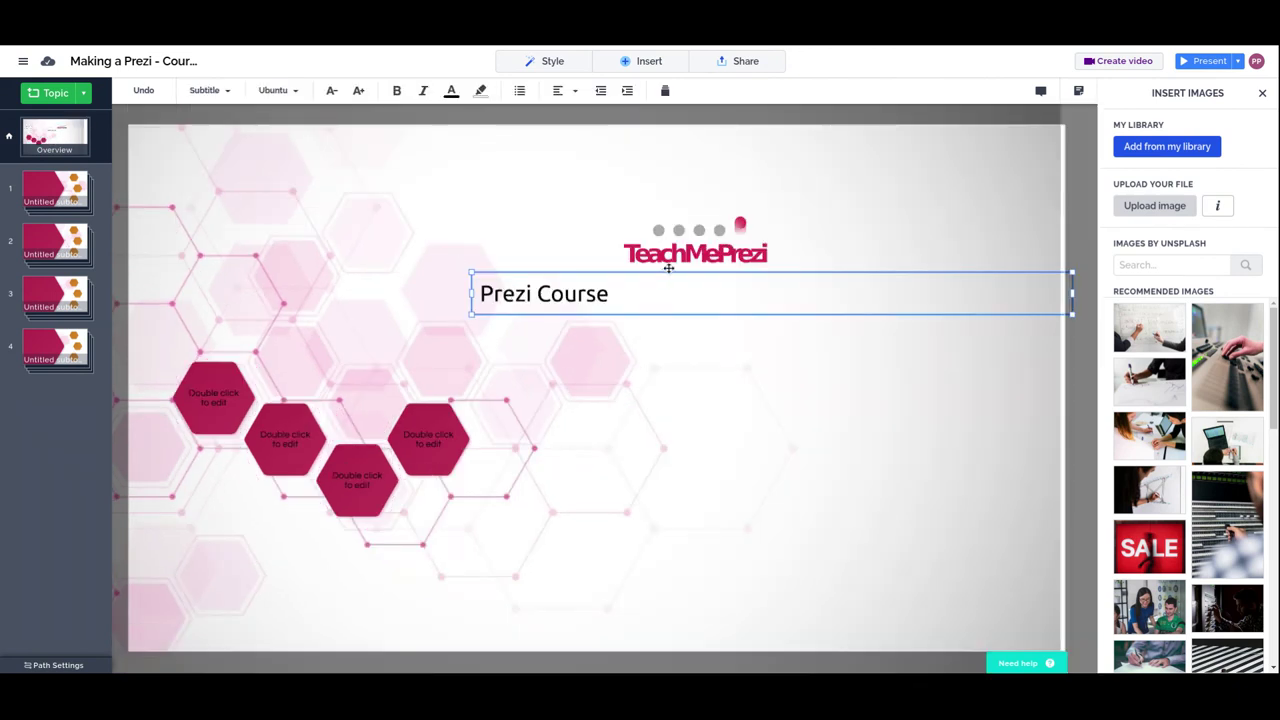
click(296, 91)
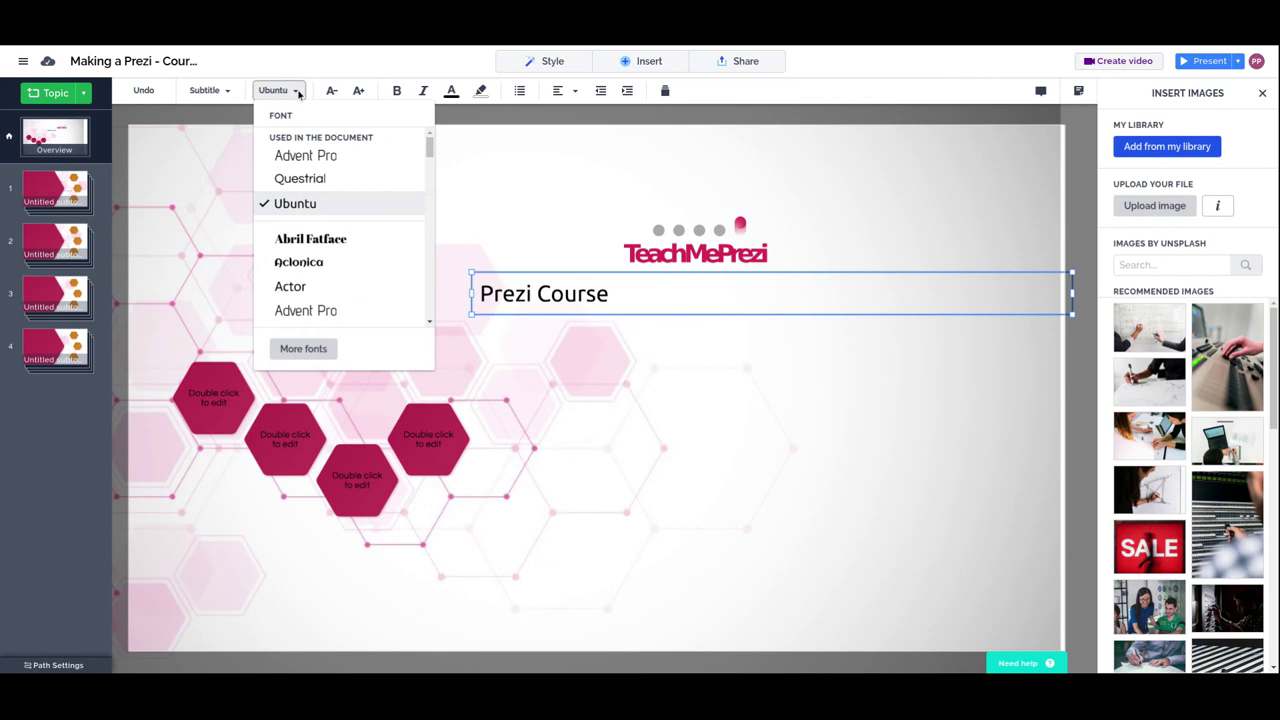
Change the Prezi Course subtitle font to Advent Pro and update the style preset from it
click(302, 156)
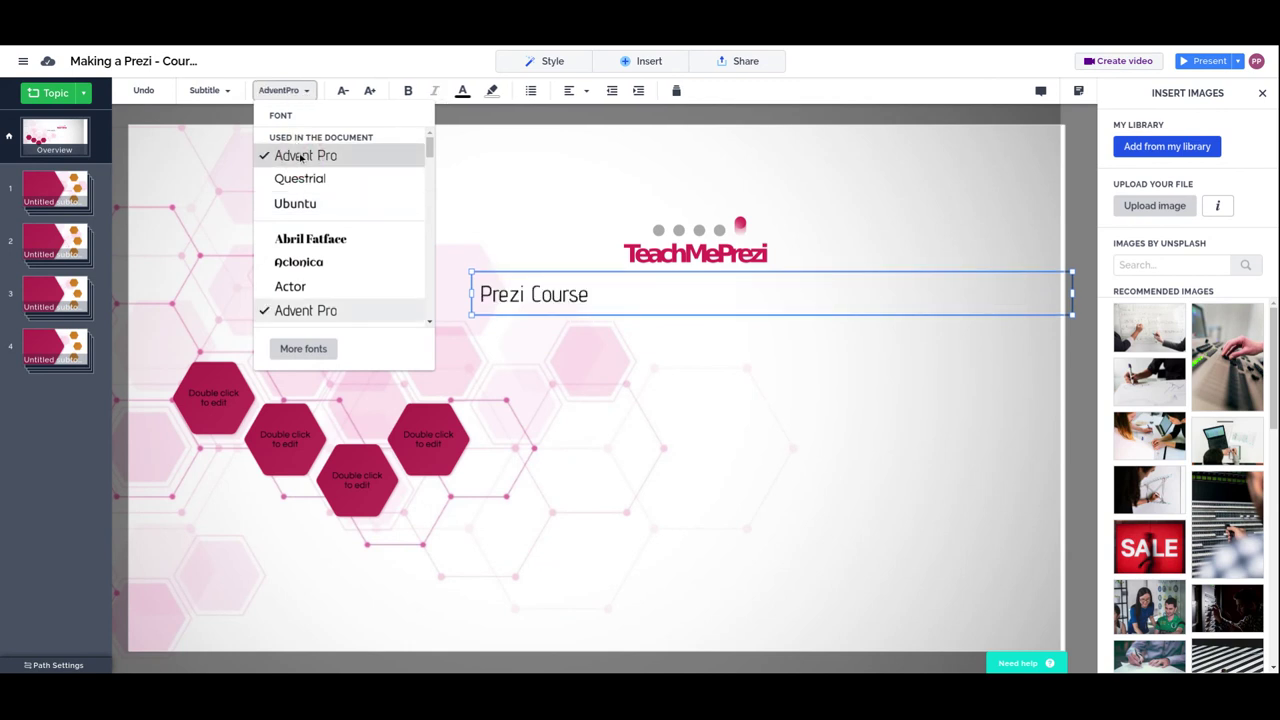
click(540, 168)
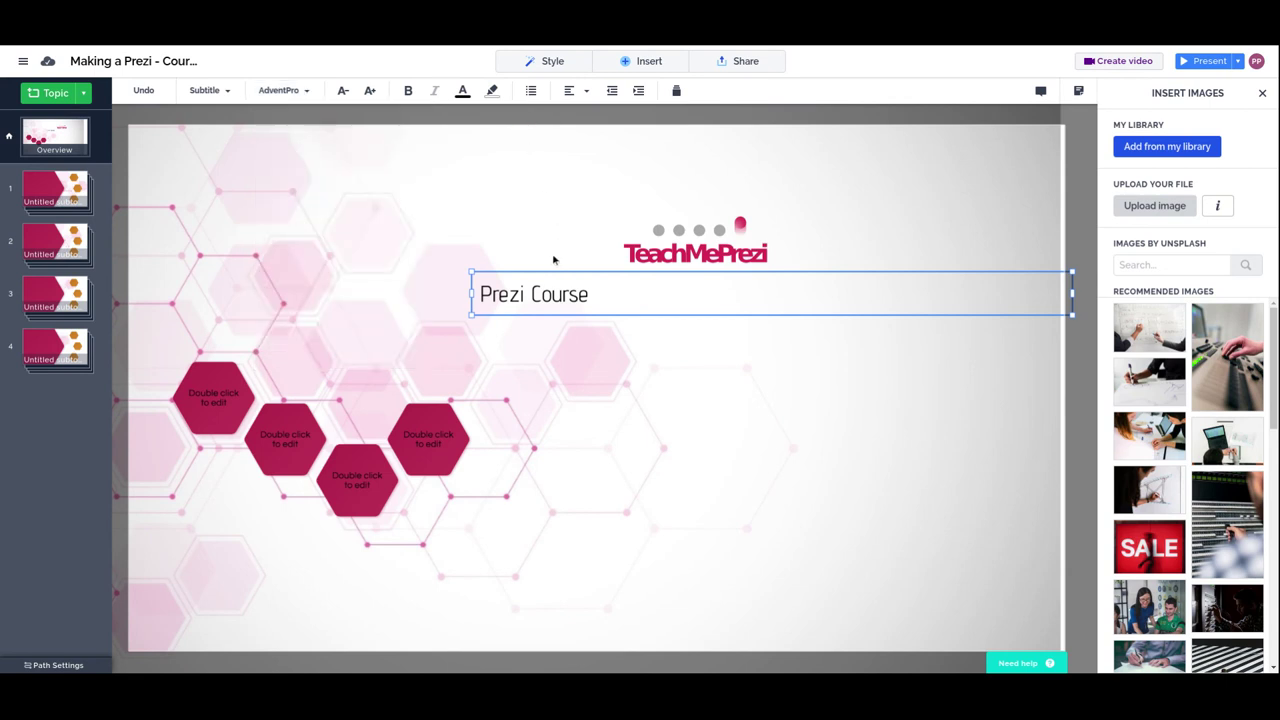
click(526, 181)
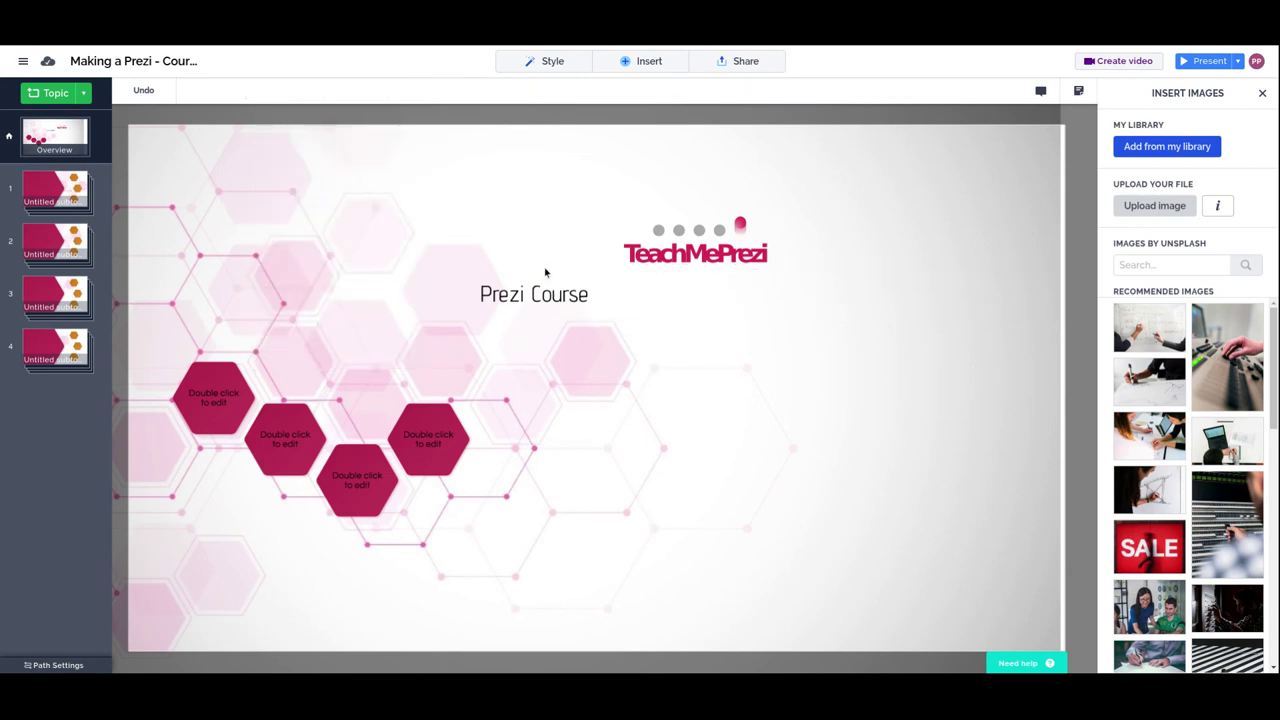
click(566, 292)
right_click(563, 295)
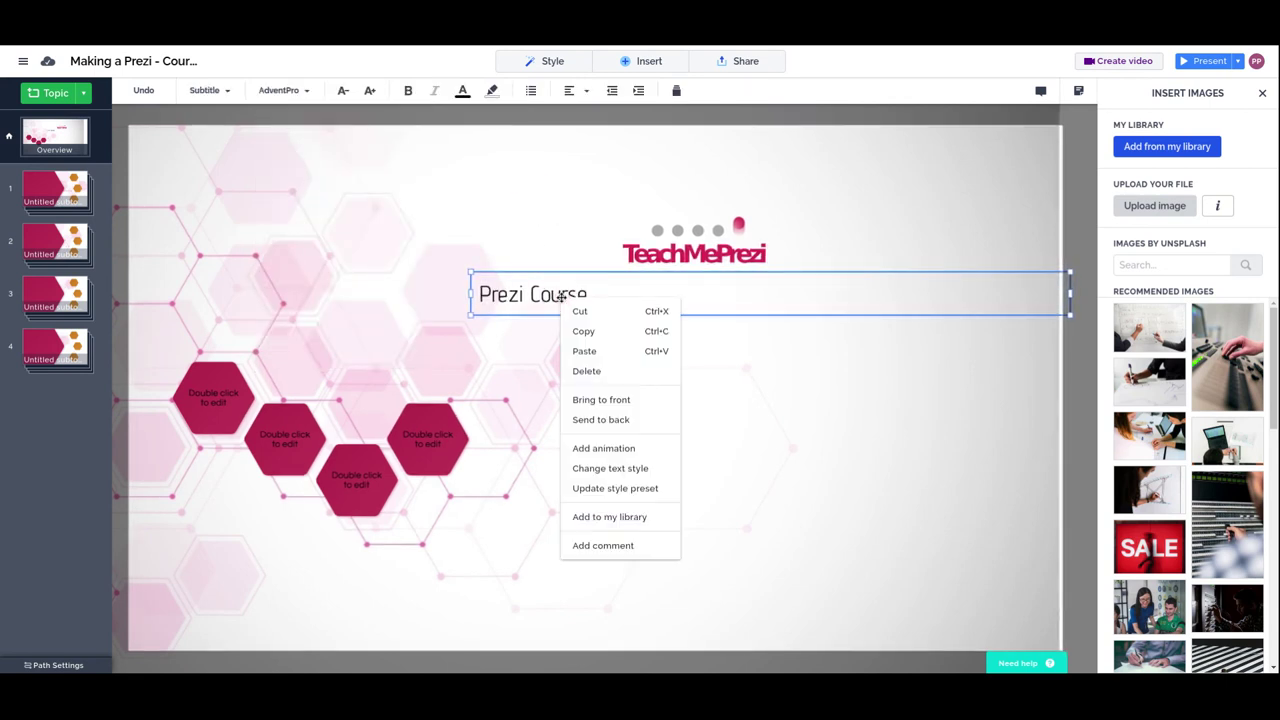
click(620, 489)
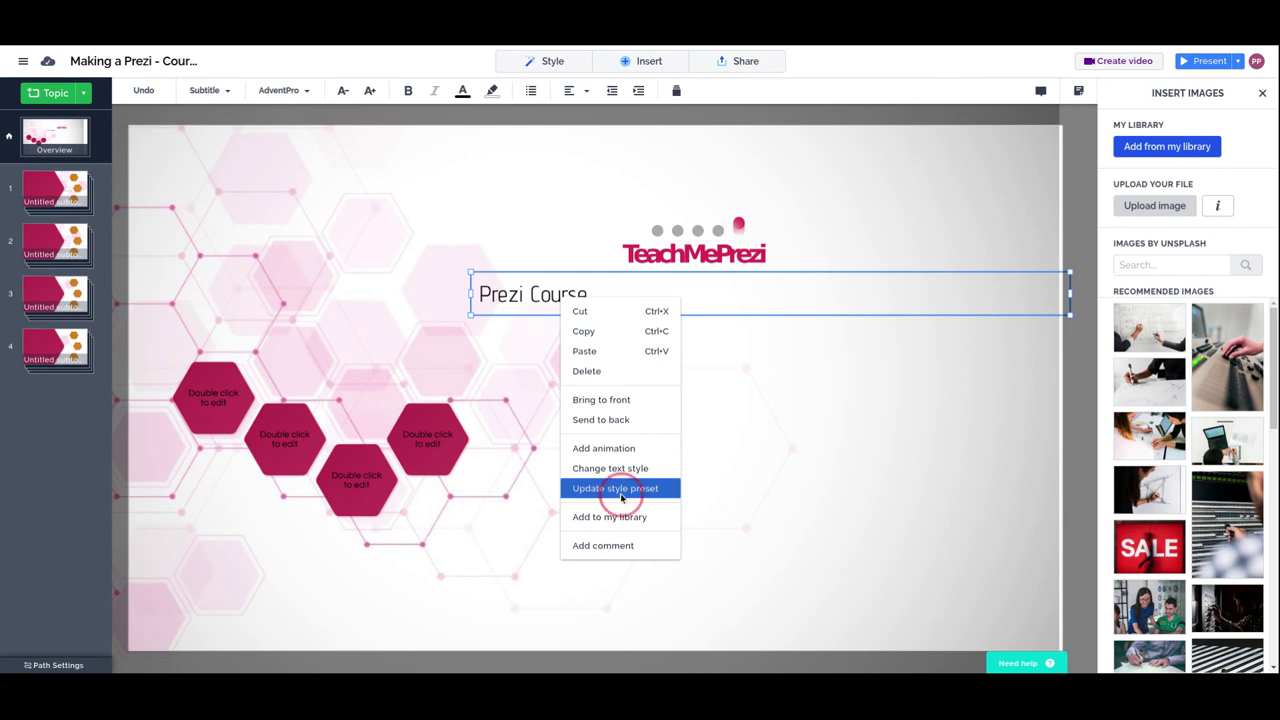